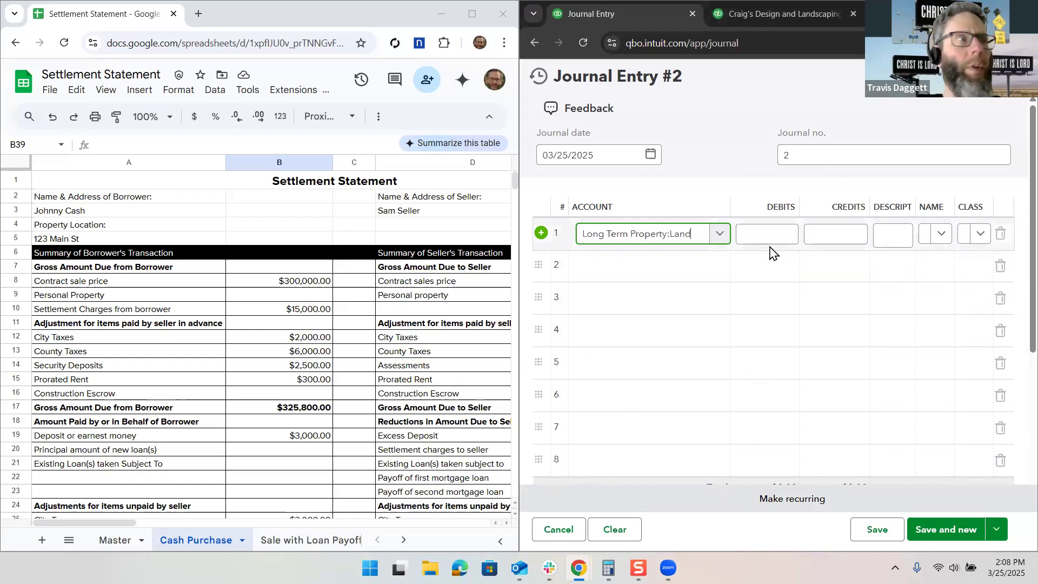
Step: Enter debits of 100,000 for Long Term Property:Land on line 1 and 200,000 for Long Term Property:Building on line 2
click(770, 241)
text(100000)
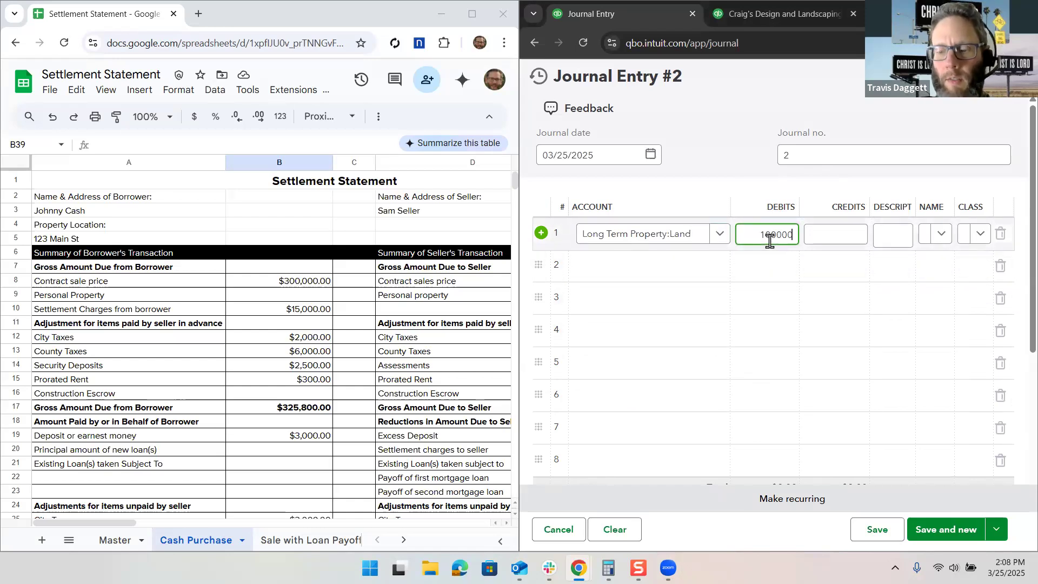
click(619, 275)
text(building)
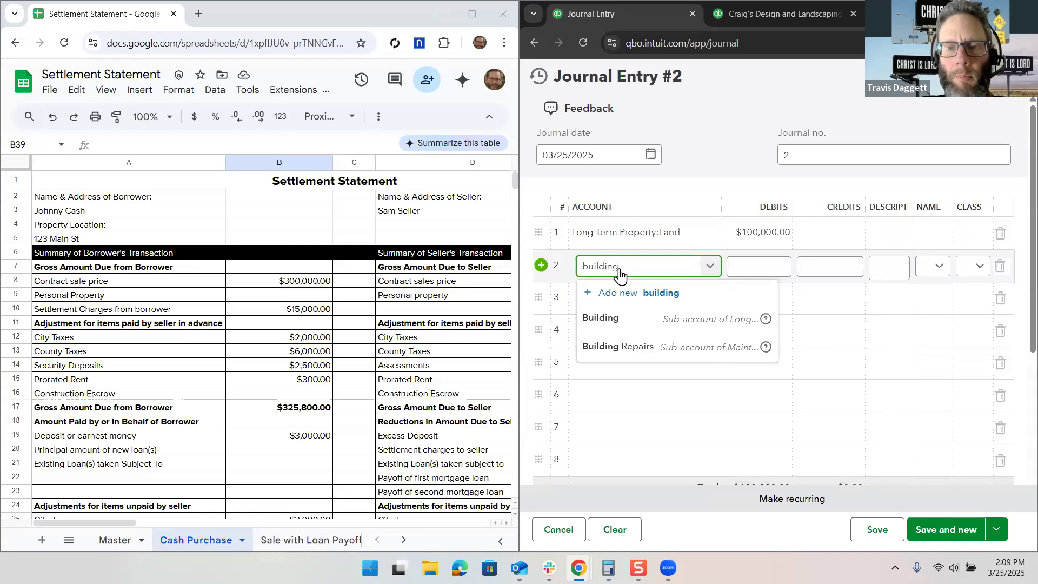
click(648, 318)
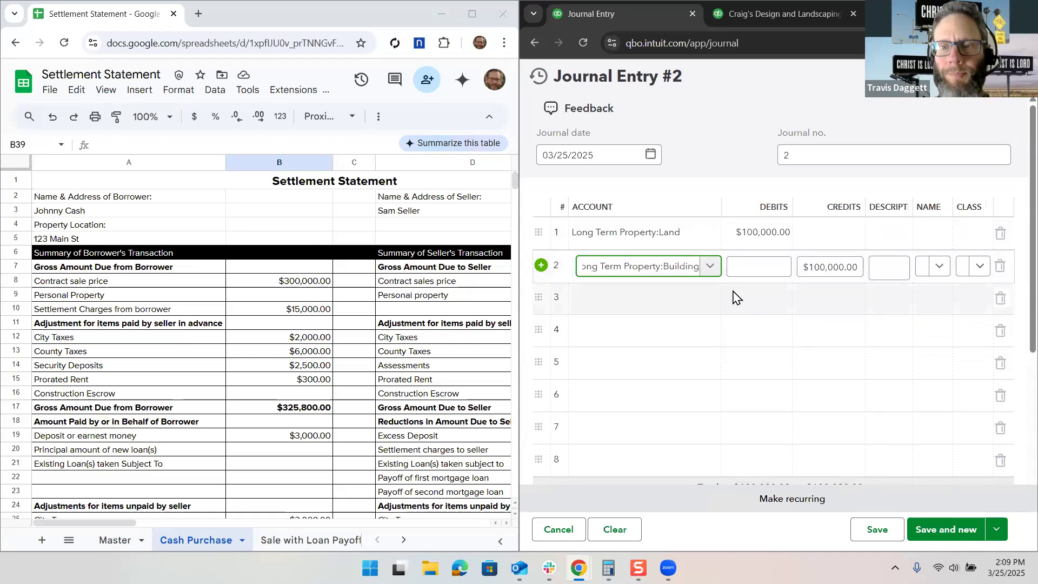
click(775, 264)
text(200000)
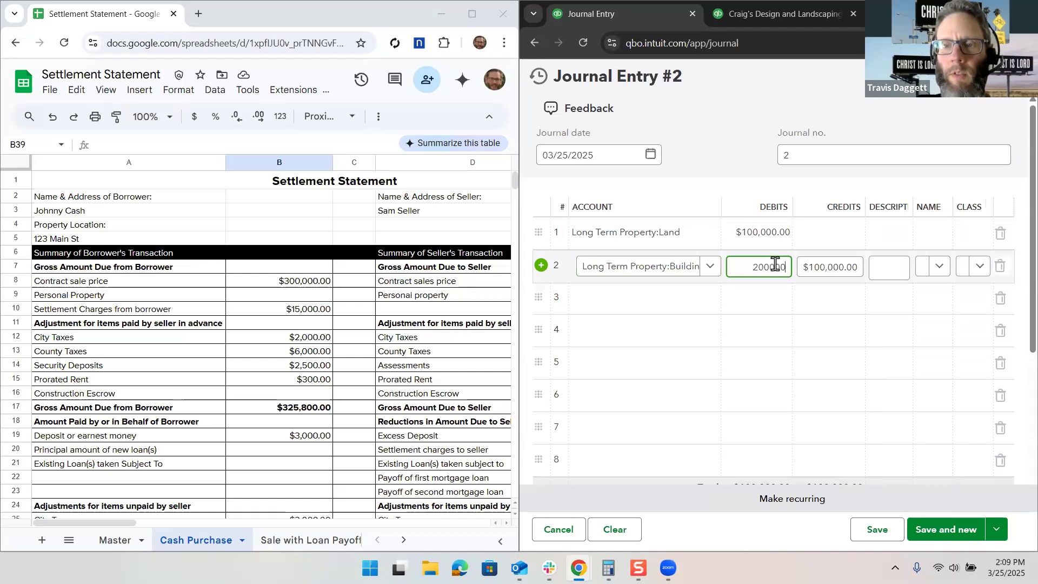
click(843, 306)
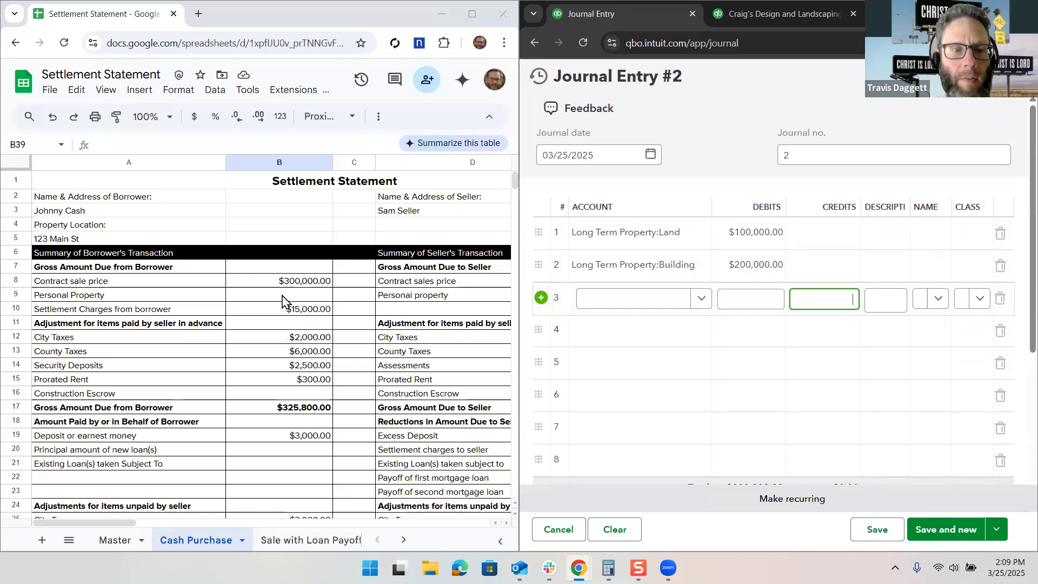
Step: Start a new account named Closing for line 3, as a subaccount with account type Fixed Assets and detail type Buildings
click(618, 304)
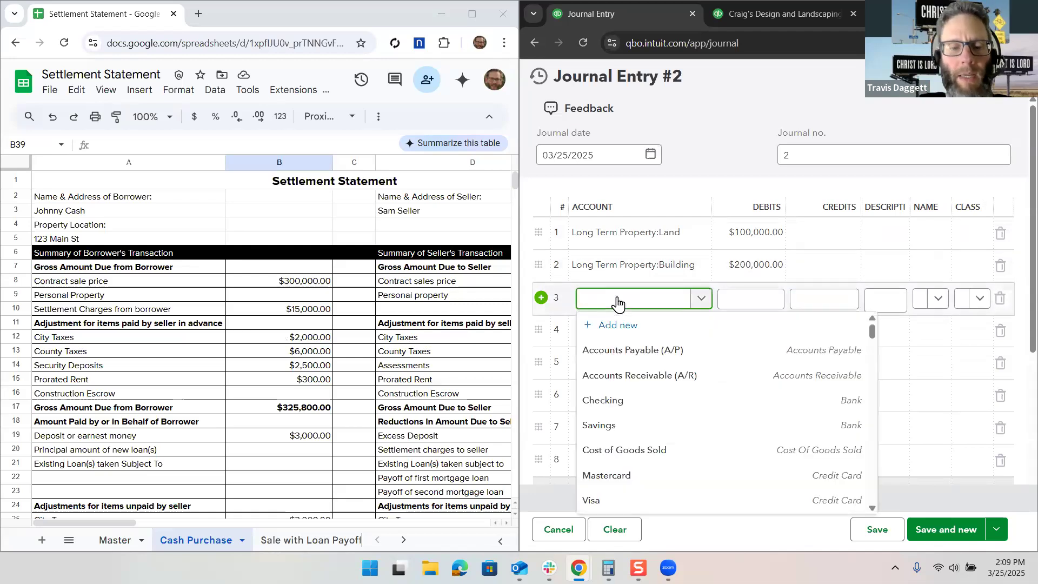
text(Closing)
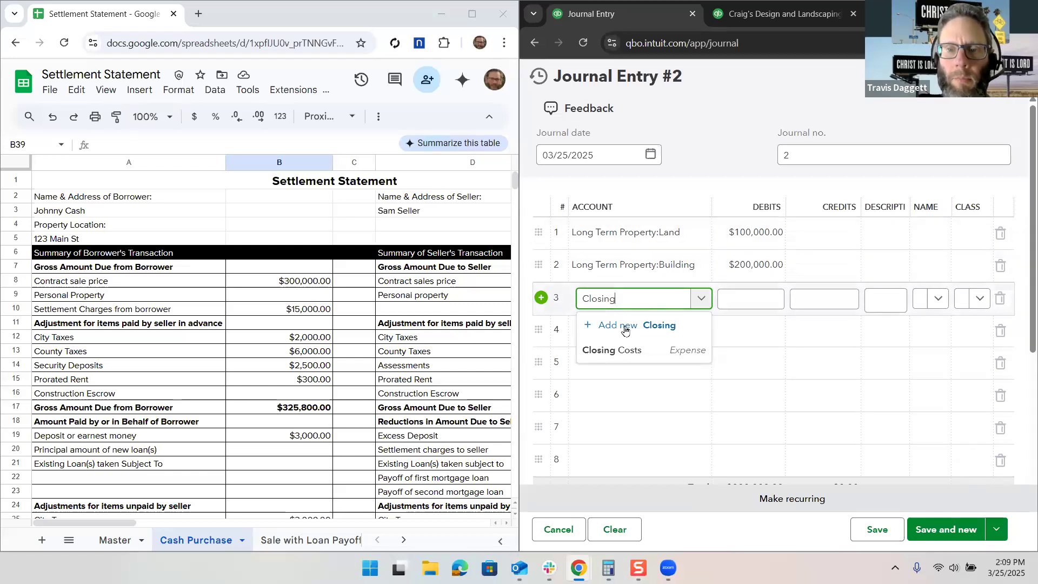
click(625, 329)
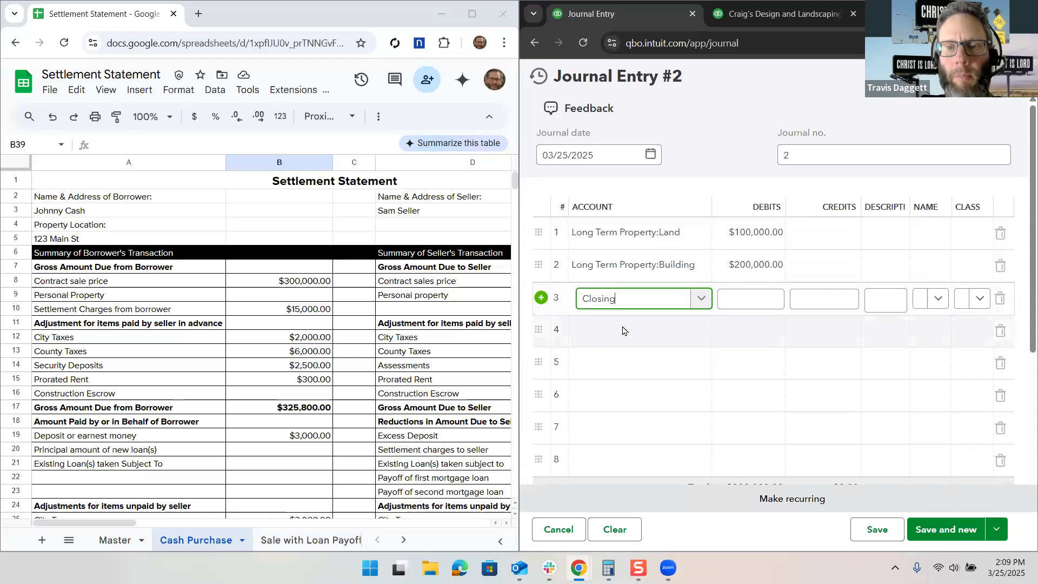
click(799, 233)
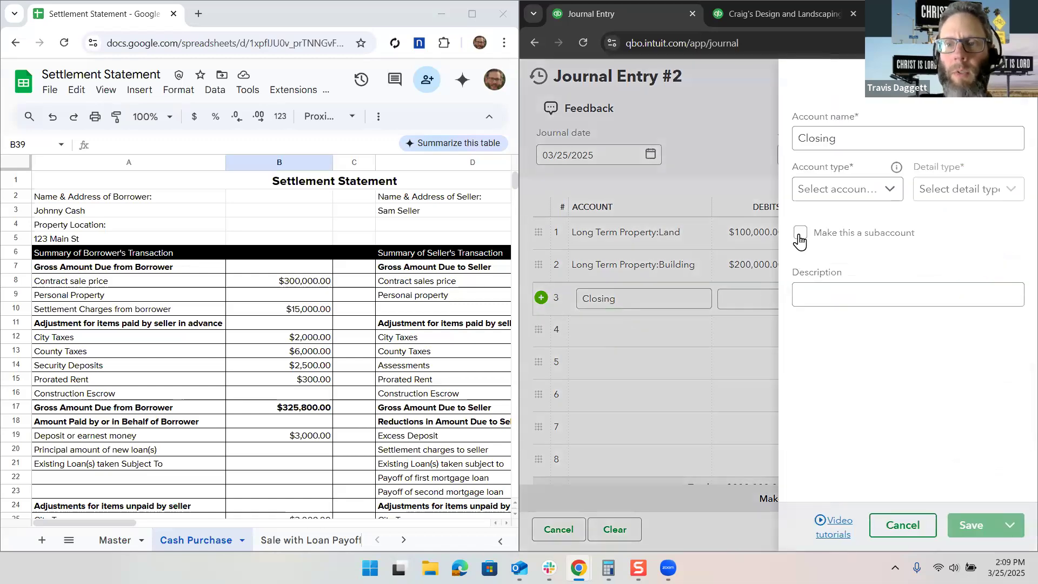
click(829, 193)
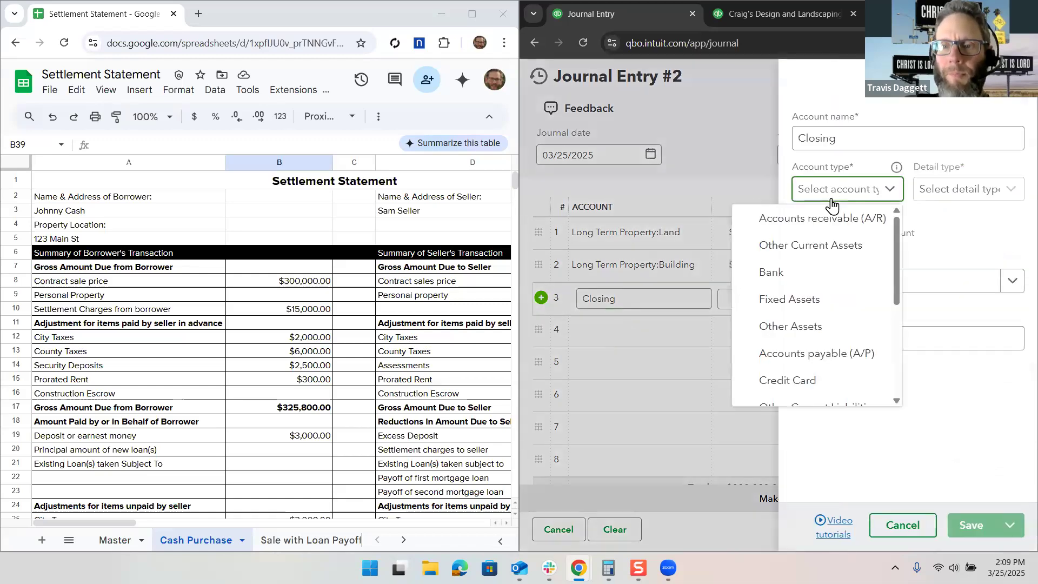
click(830, 297)
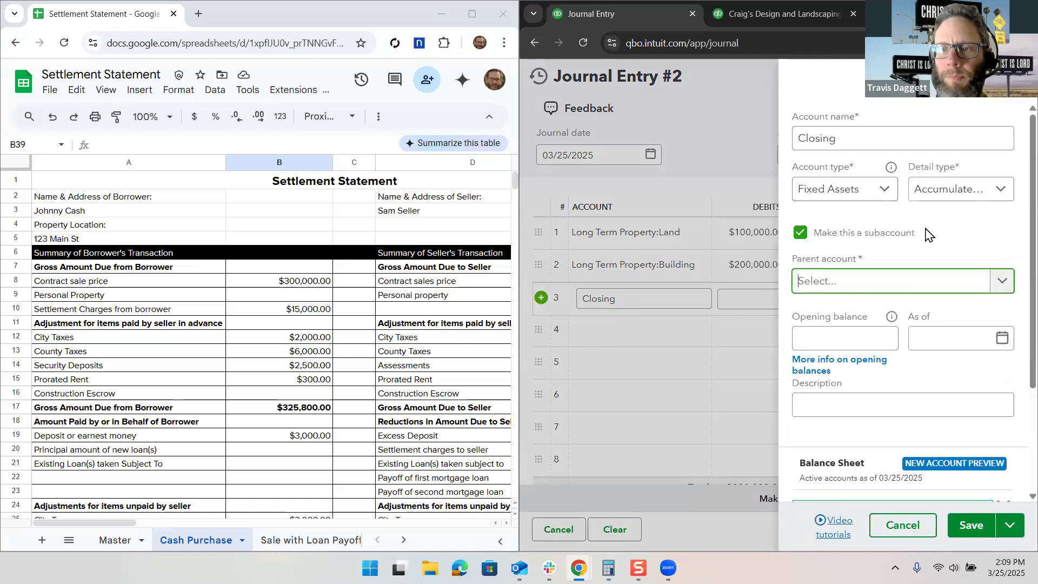
click(943, 198)
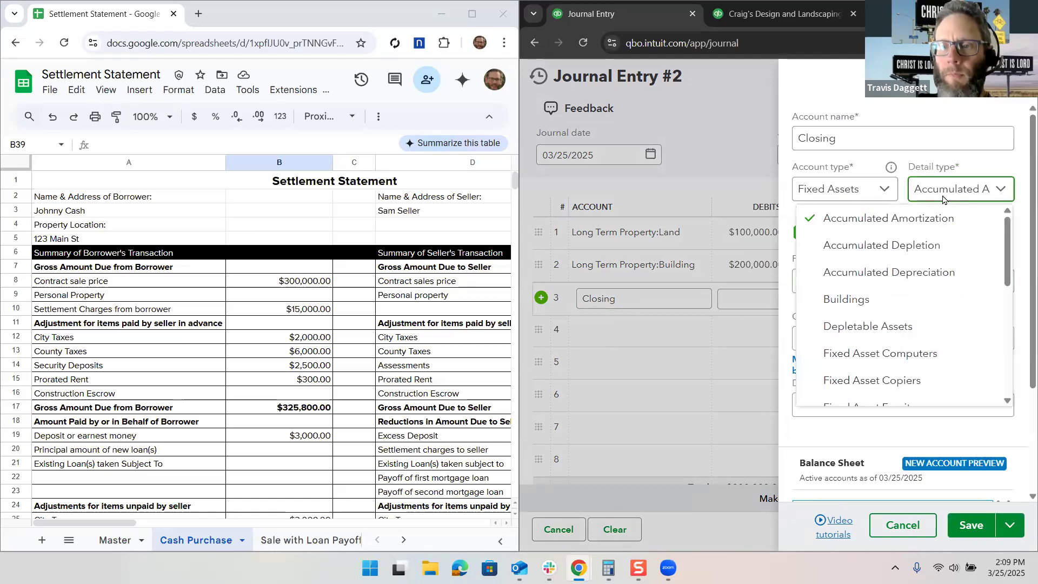
click(931, 299)
click(907, 289)
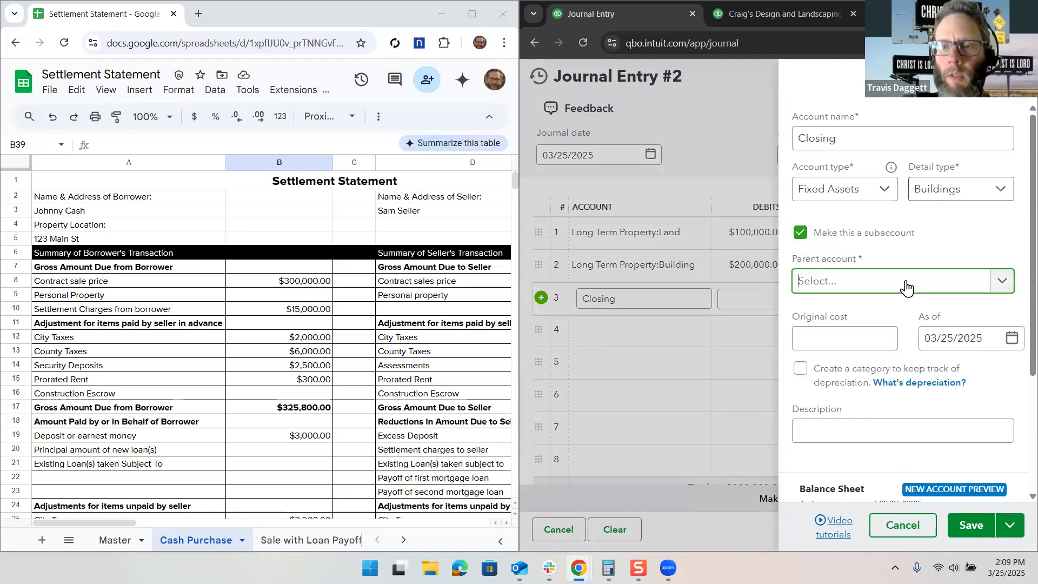
Step: Try to rename the new account to Closing Costs
click(886, 259)
click(846, 142)
text(Costs)
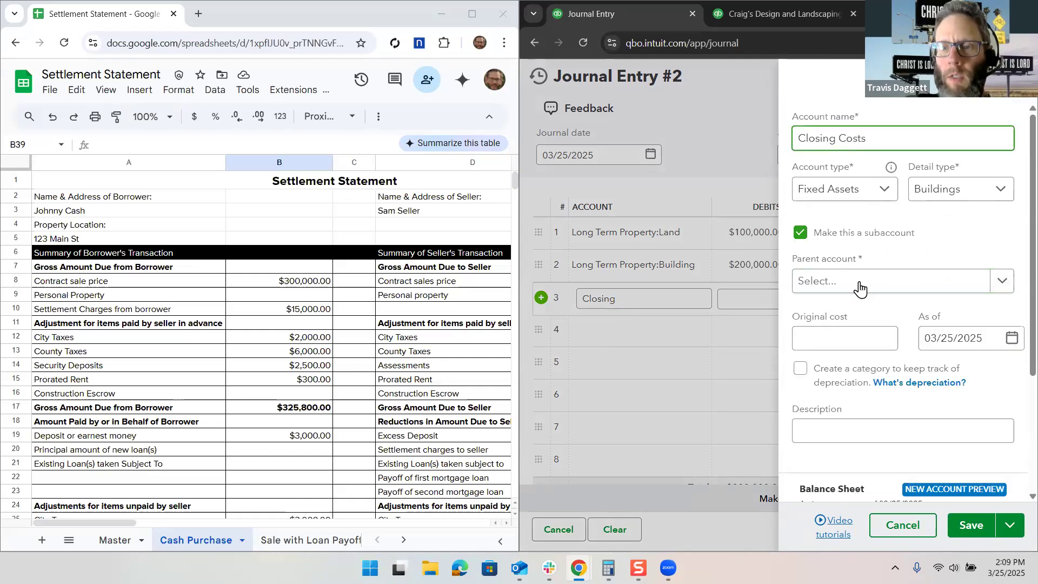
Step: Choose Long Term Property as the new account's parent and save the account
click(860, 289)
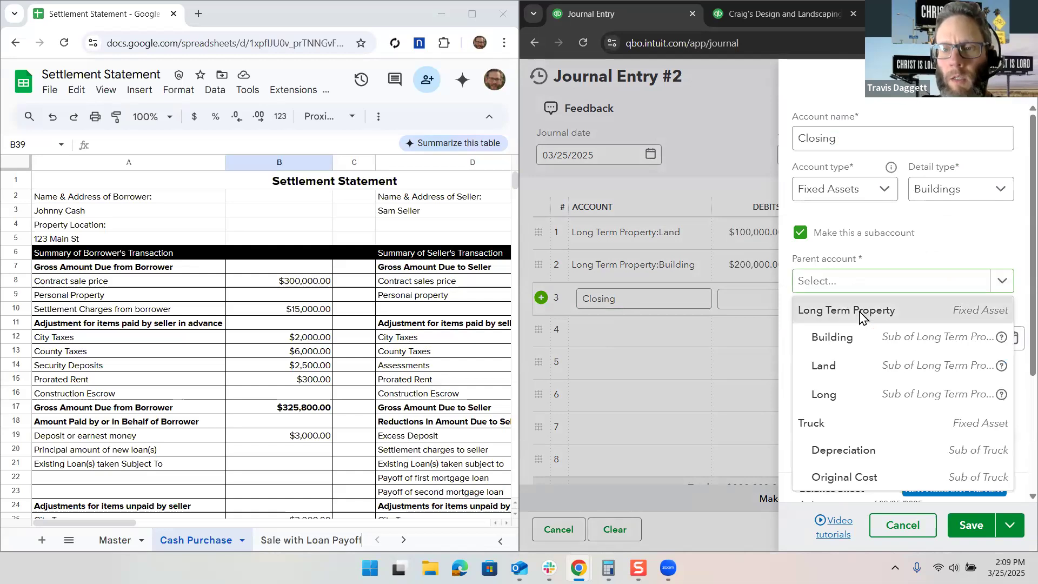
click(859, 312)
click(972, 534)
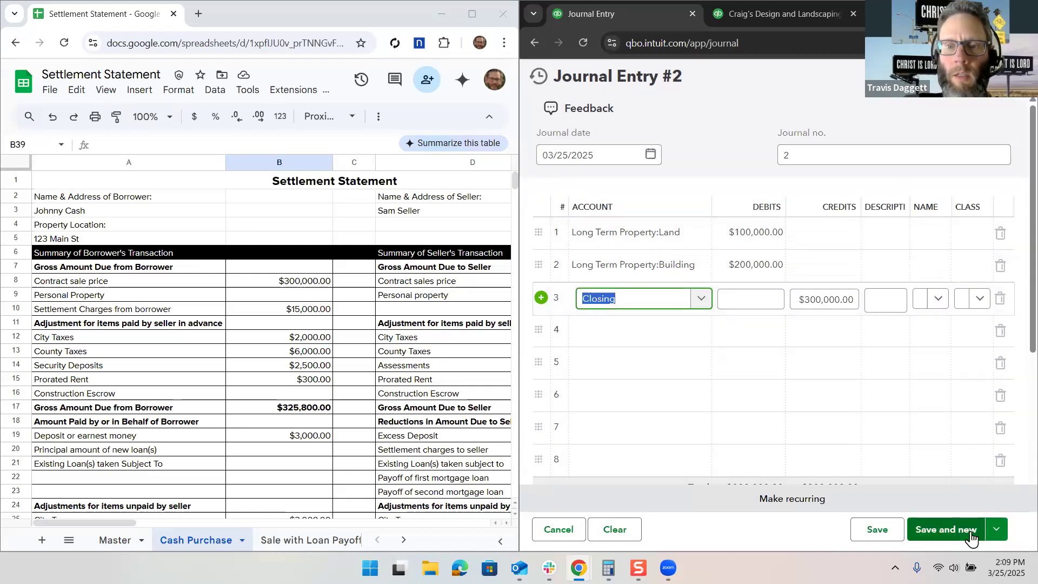
Step: Enter a 15,000 debit for the Closing account on line 3
click(742, 300)
text(15000)
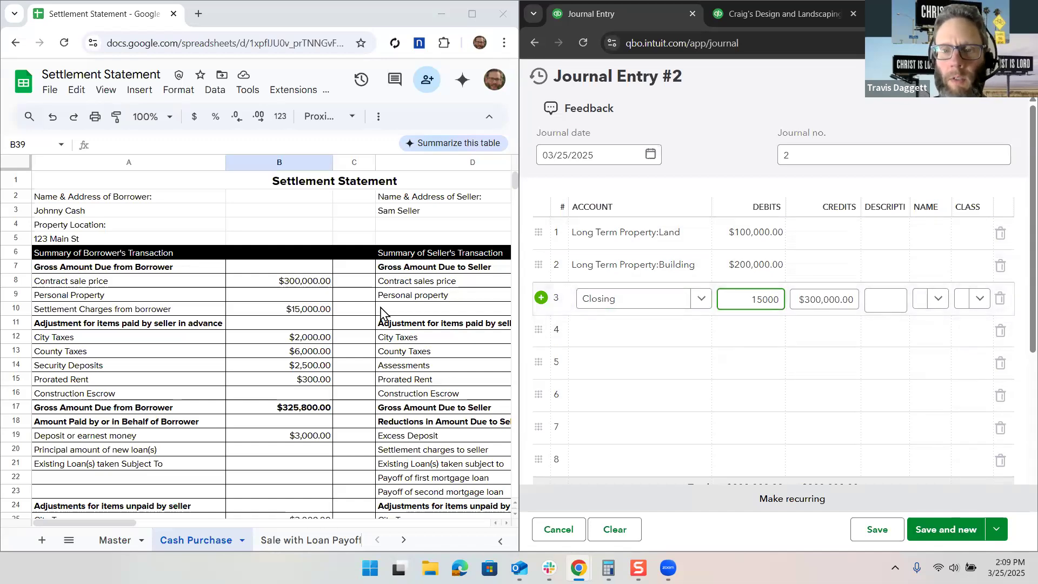
click(660, 341)
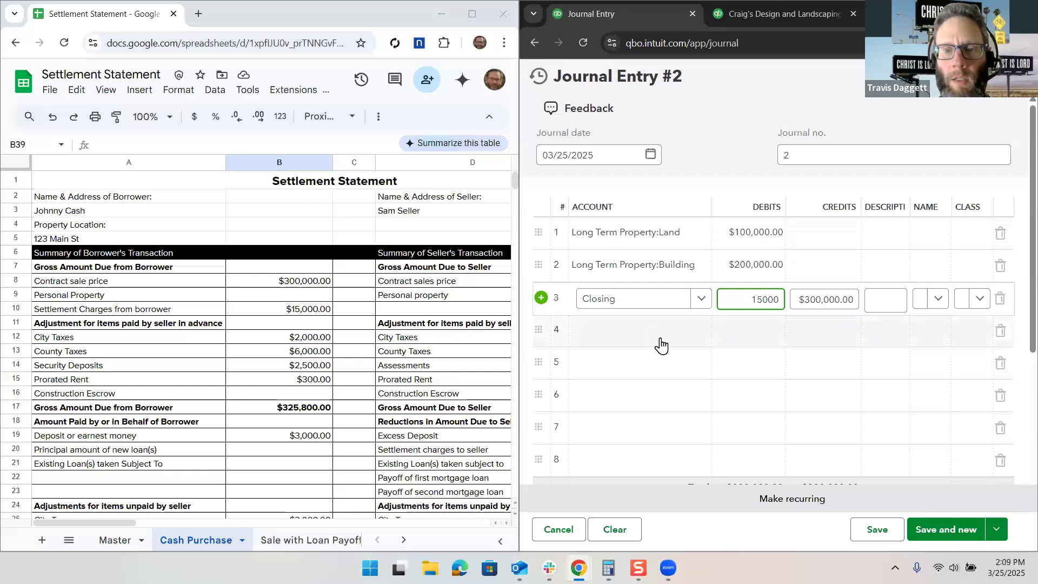
click(657, 305)
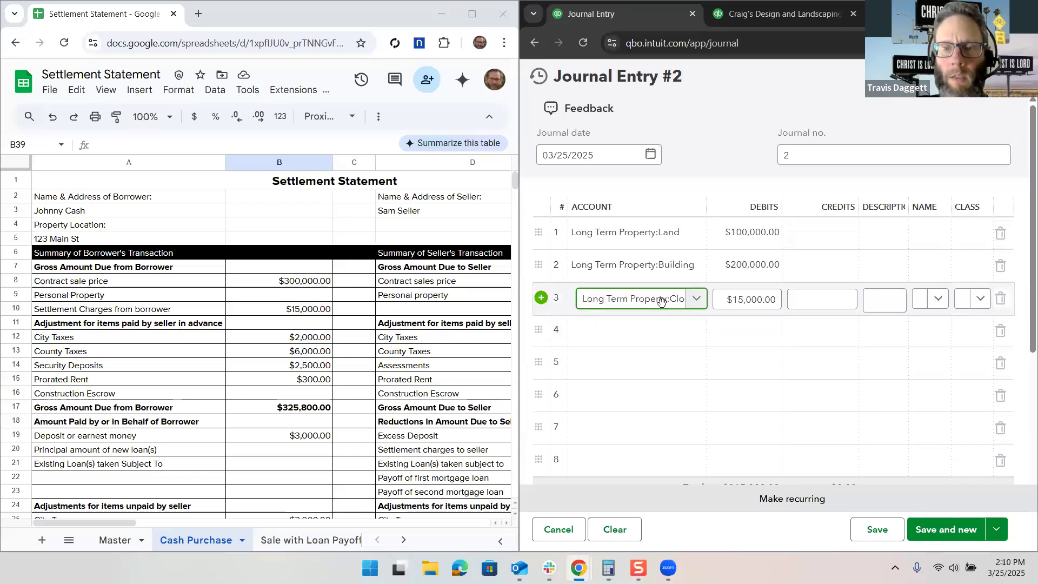
click(661, 345)
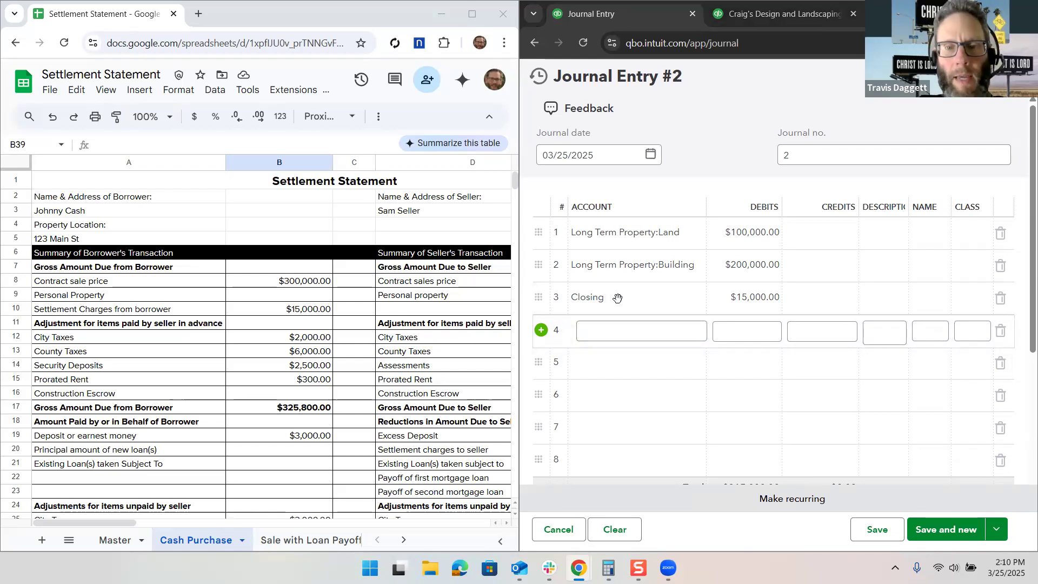
Step: Fill line 4 with the Property Taxes account, a 2,000 debit and the description City
click(644, 334)
text(Pr)
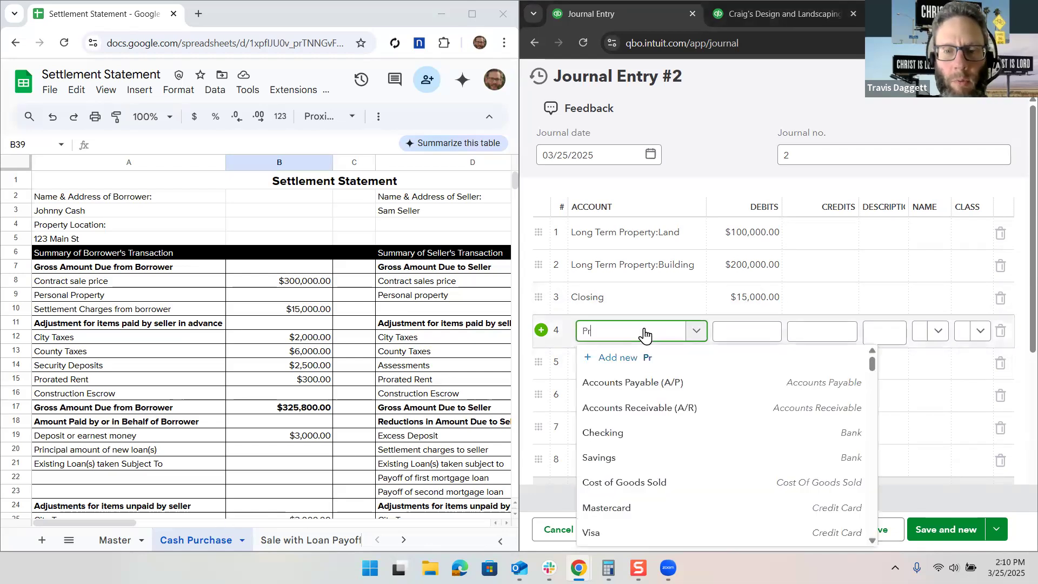
text(operty)
click(647, 386)
click(749, 337)
text(2000)
key(Tab)
key(Tab)
text(City)
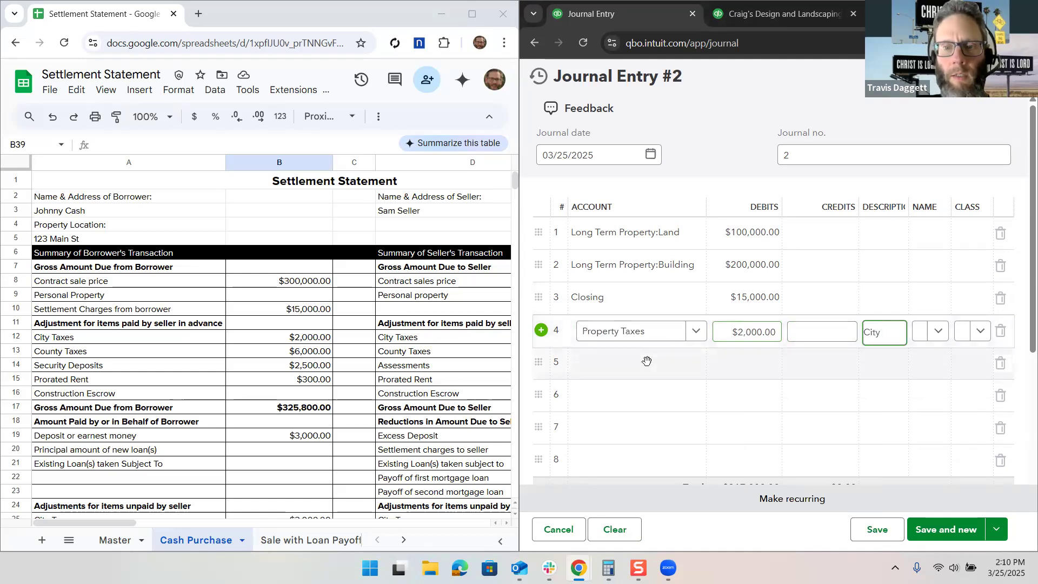
Step: Fill line 5 with the Property Taxes account, a 6,000 debit and the description County
click(647, 361)
text(Property)
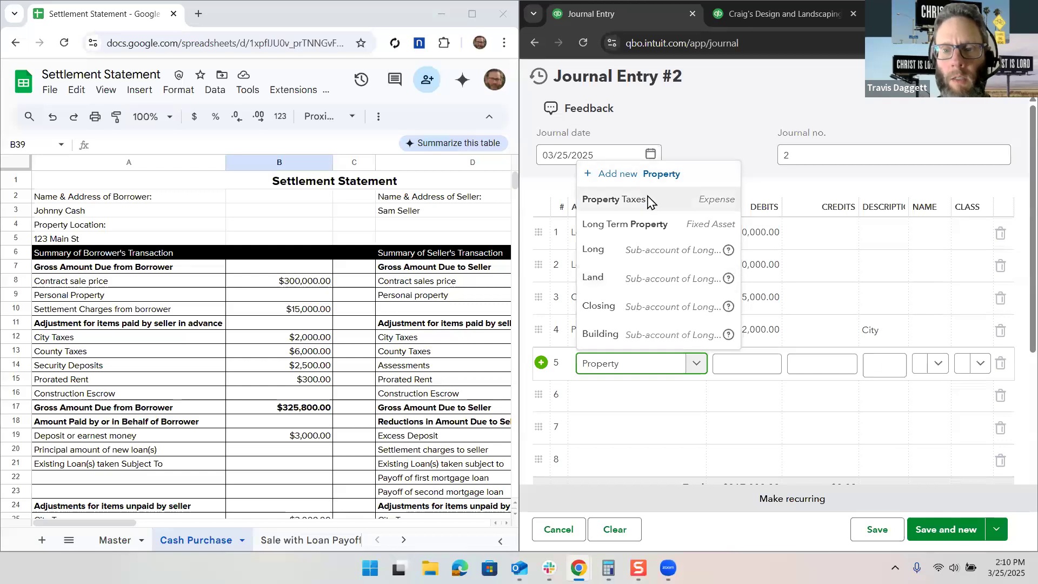
click(653, 199)
click(747, 363)
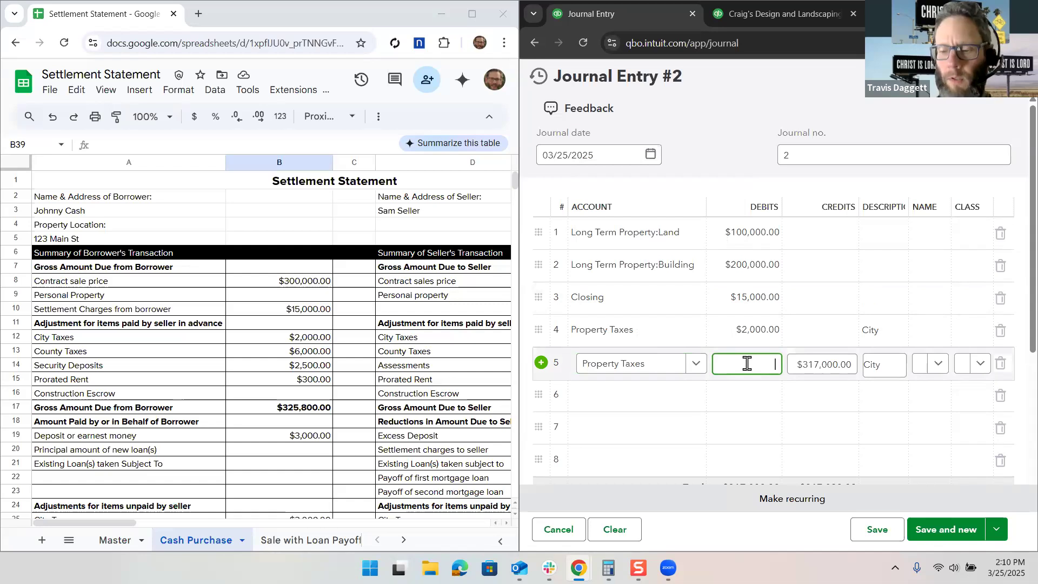
text(6000)
key(Tab)
key(Tab)
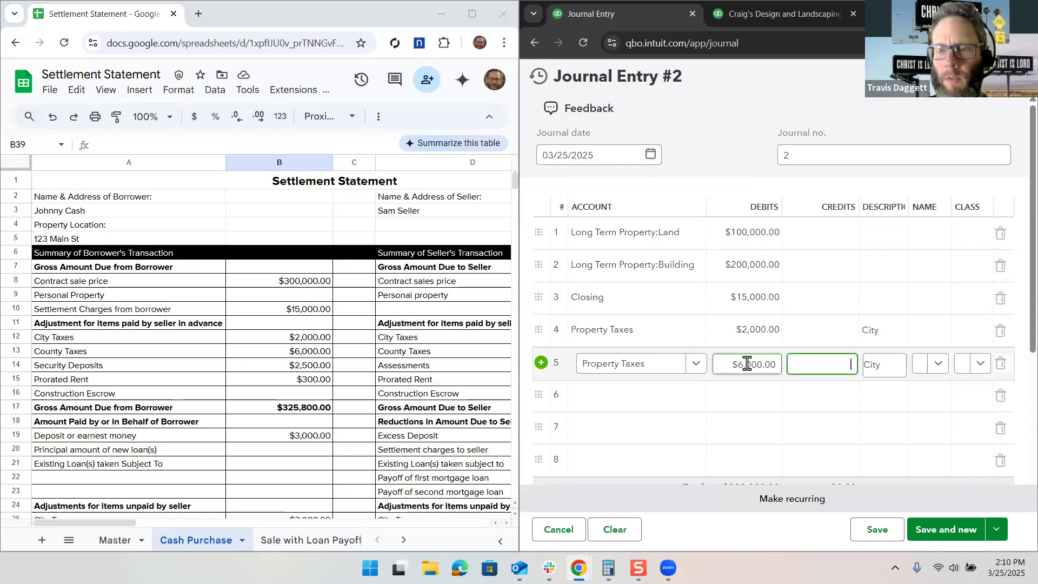
text(County)
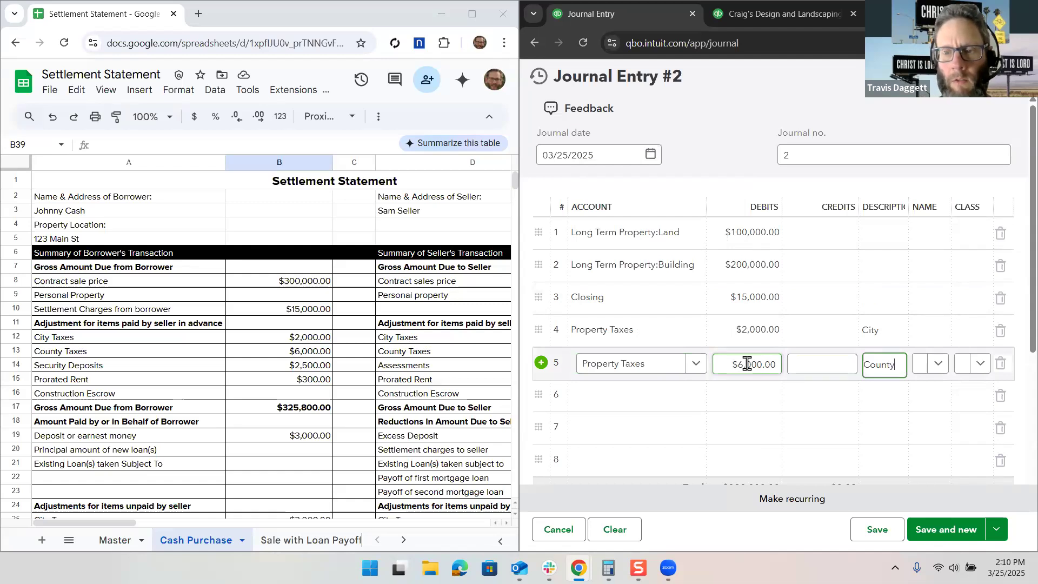
Step: Fill line 6 with the Purchase Deposits account and a 3,000 credit, leaving its description empty
click(625, 399)
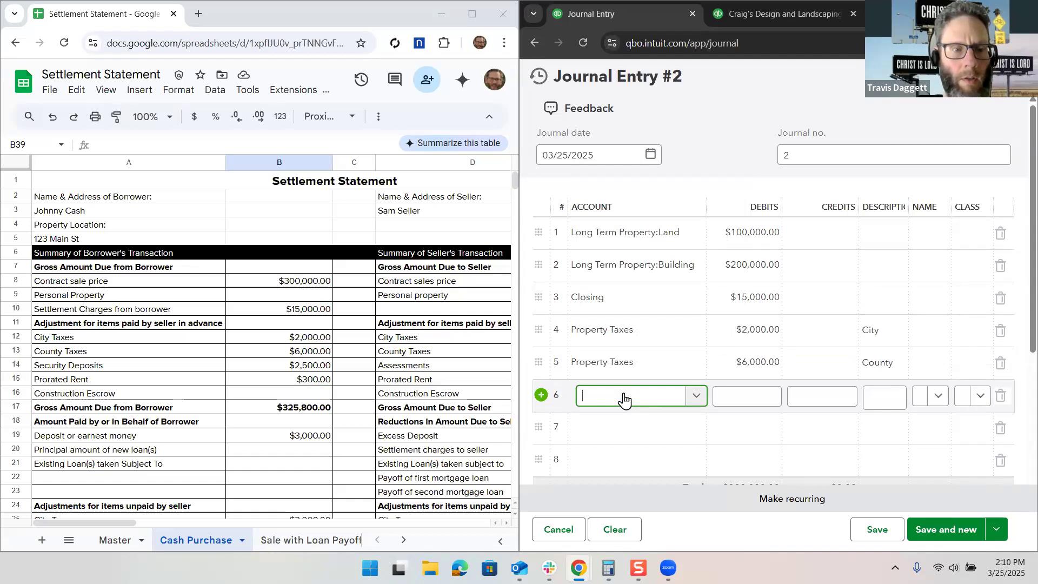
text(P)
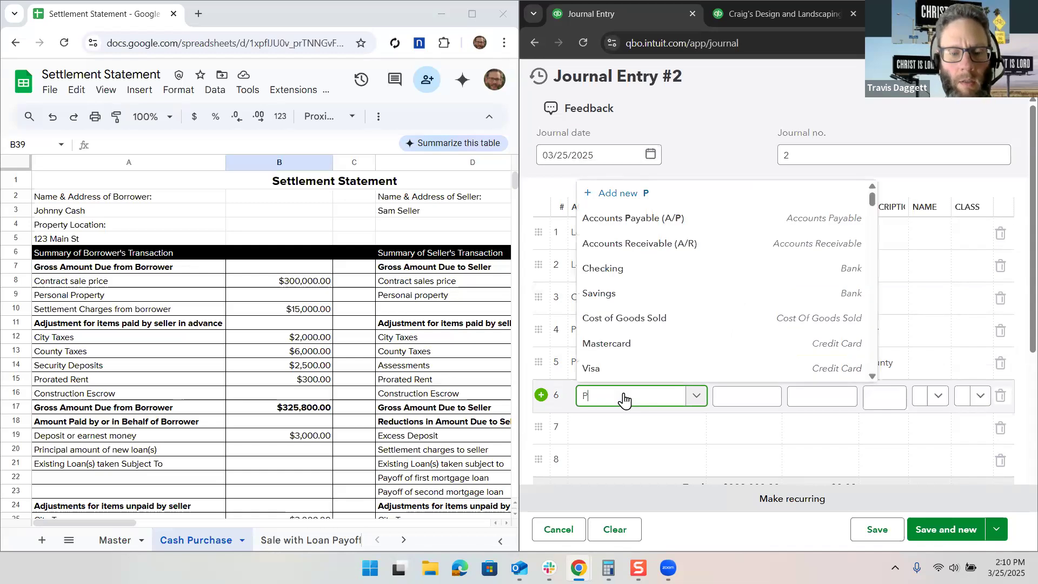
text(urchas)
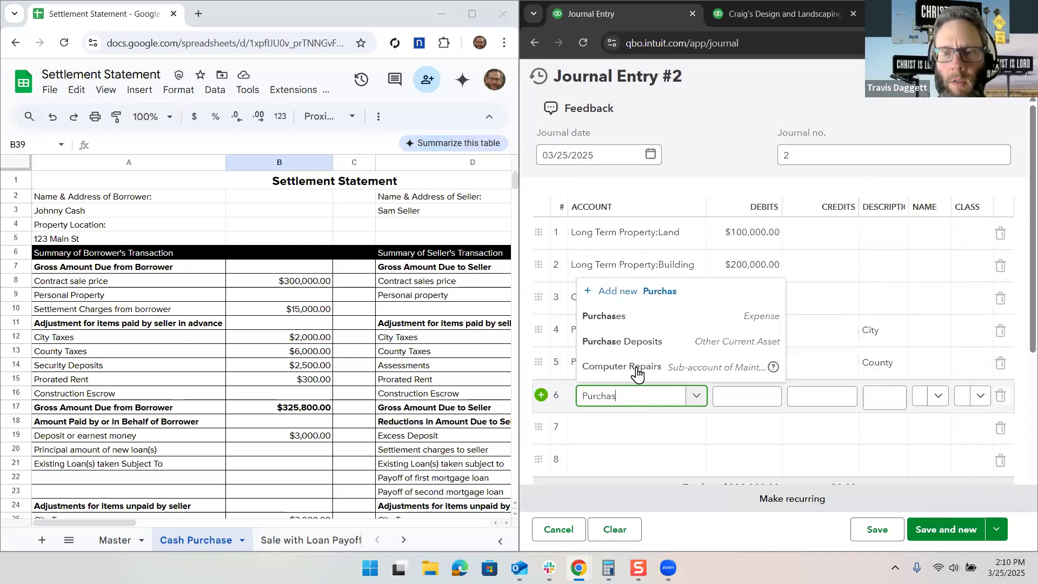
text(e)
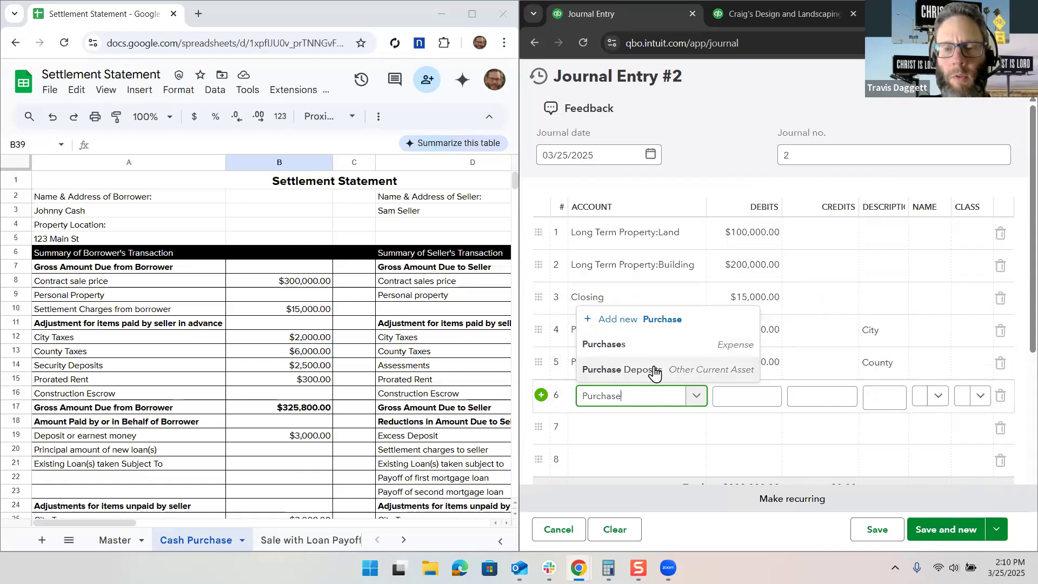
click(653, 369)
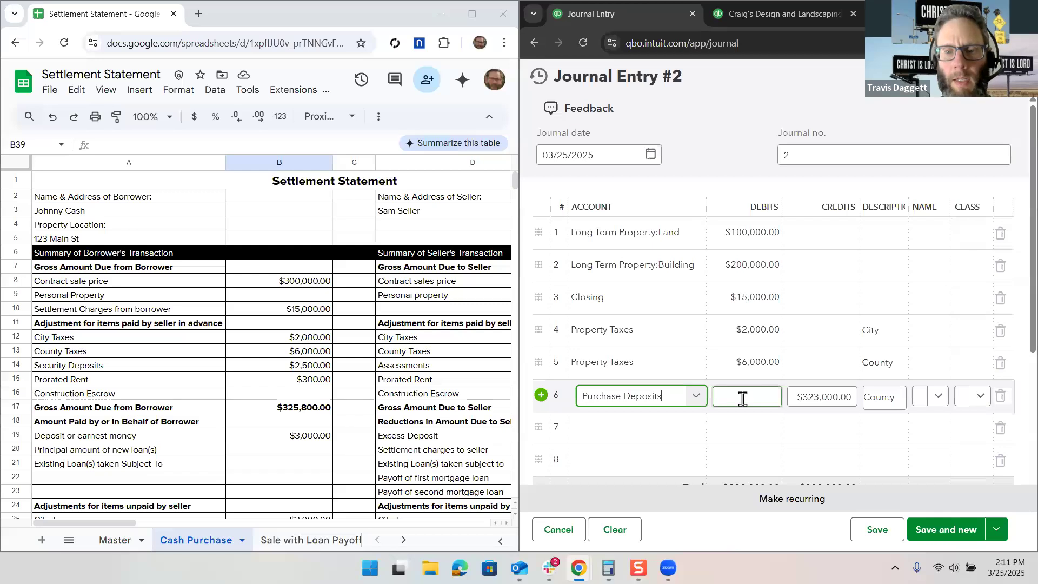
click(790, 391)
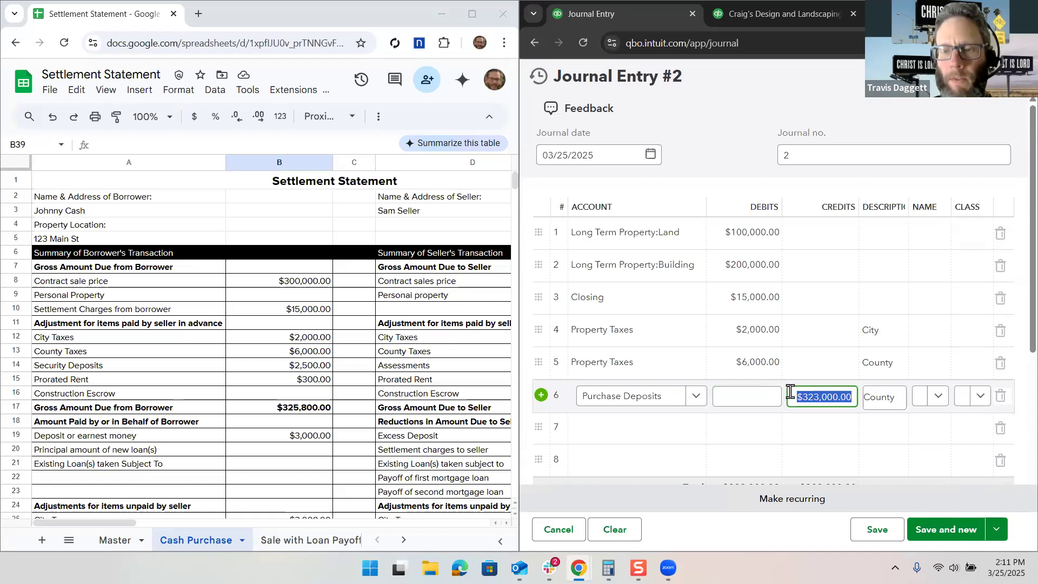
text(3,00)
text(0)
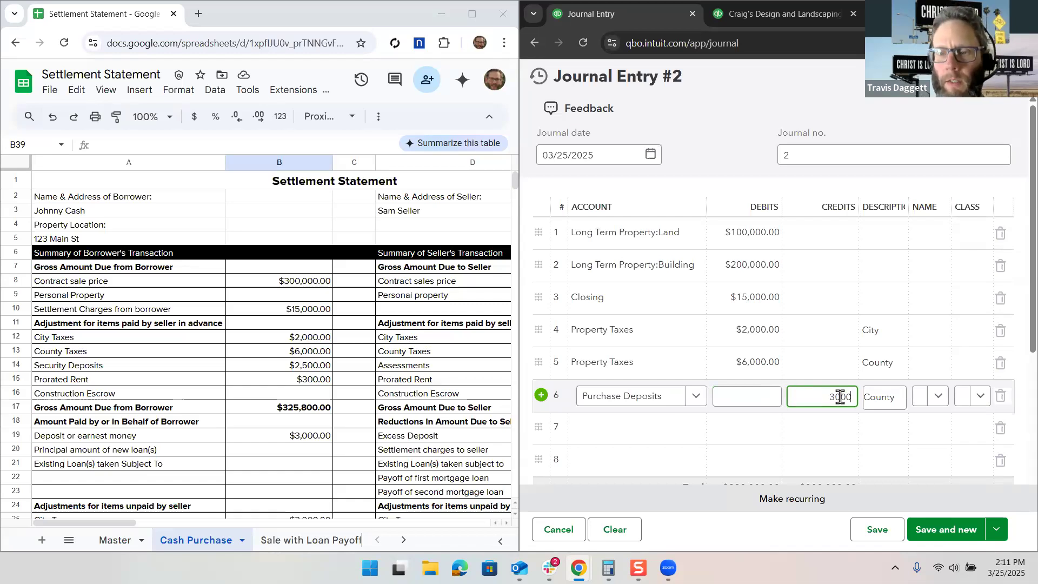
click(876, 400)
key(BackSpace)
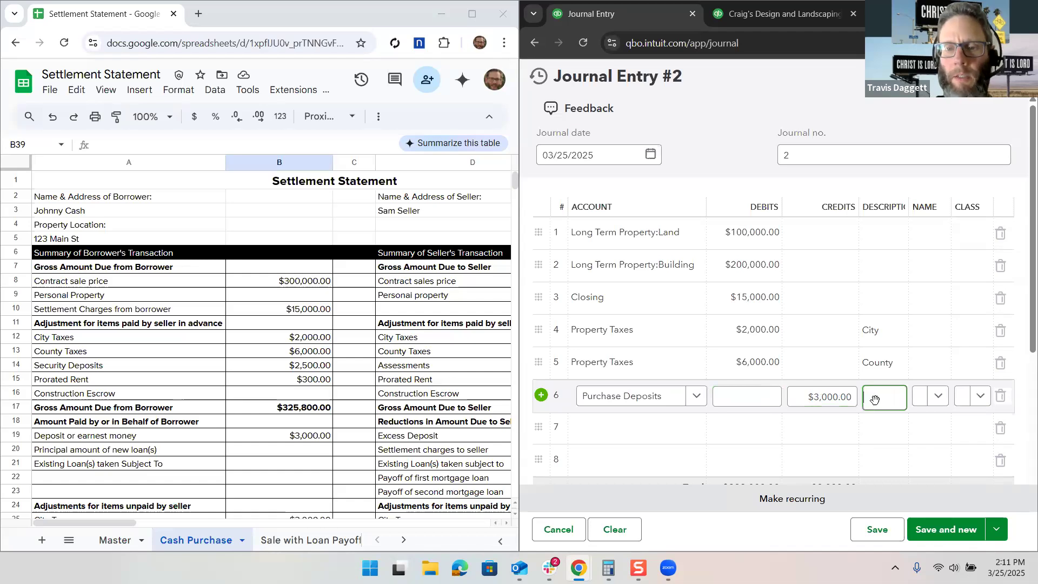
click(622, 435)
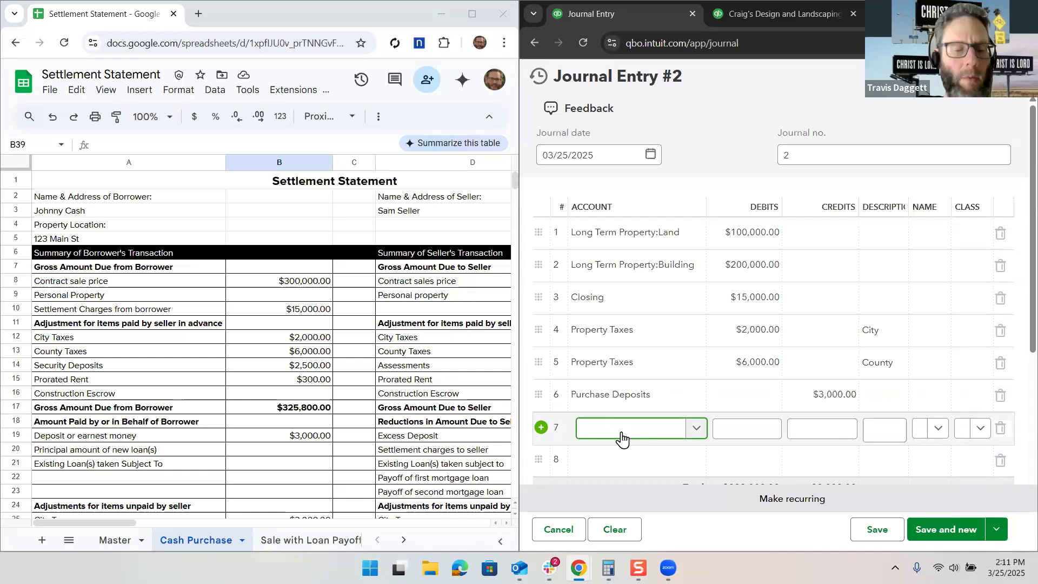
Step: Fill line 7 with the Property Taxes account and a 3,000 credit for the city taxes unpaid by the seller
text(Proper)
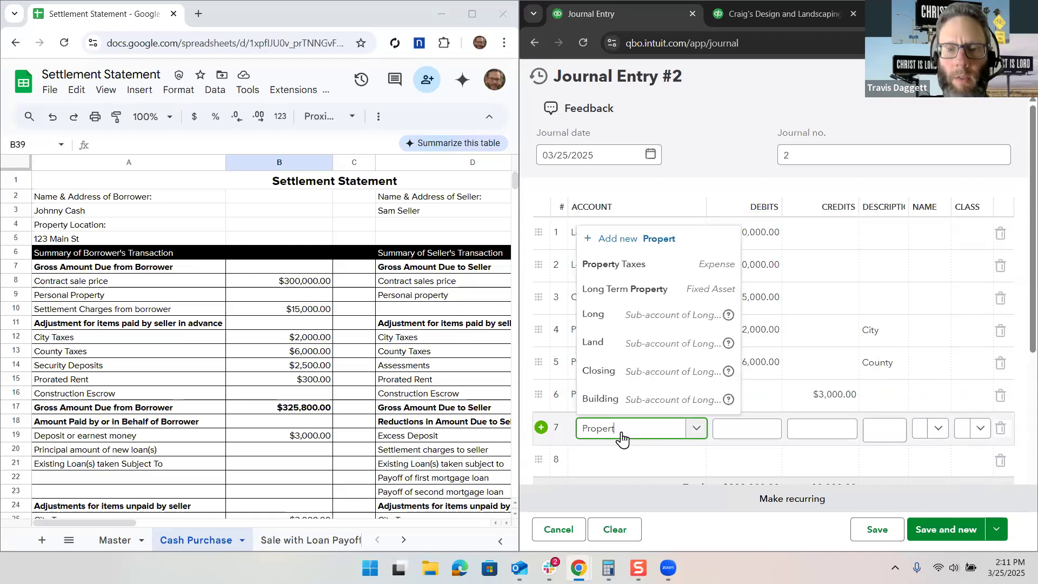
text(t)
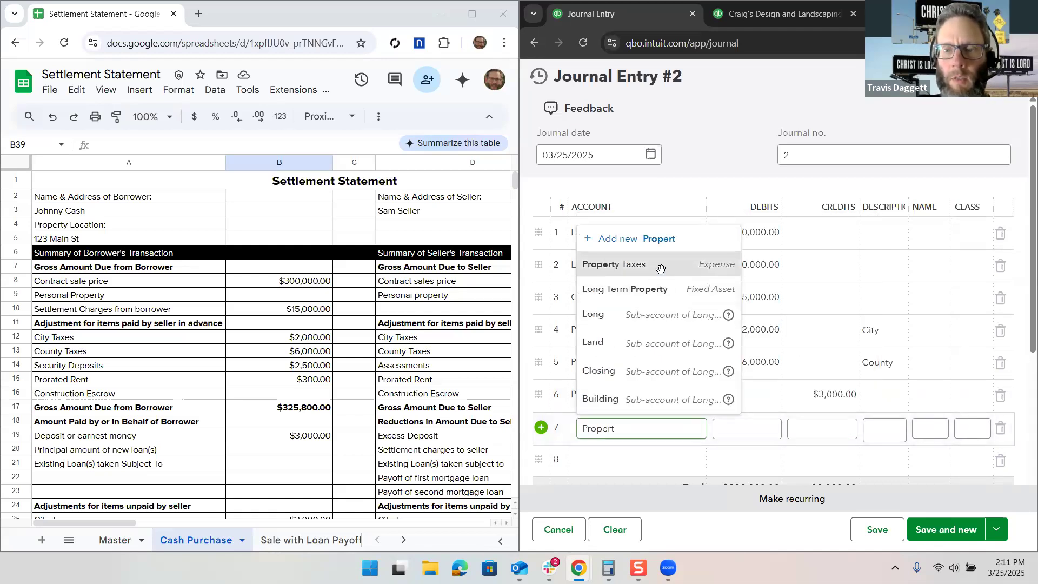
click(654, 265)
click(802, 429)
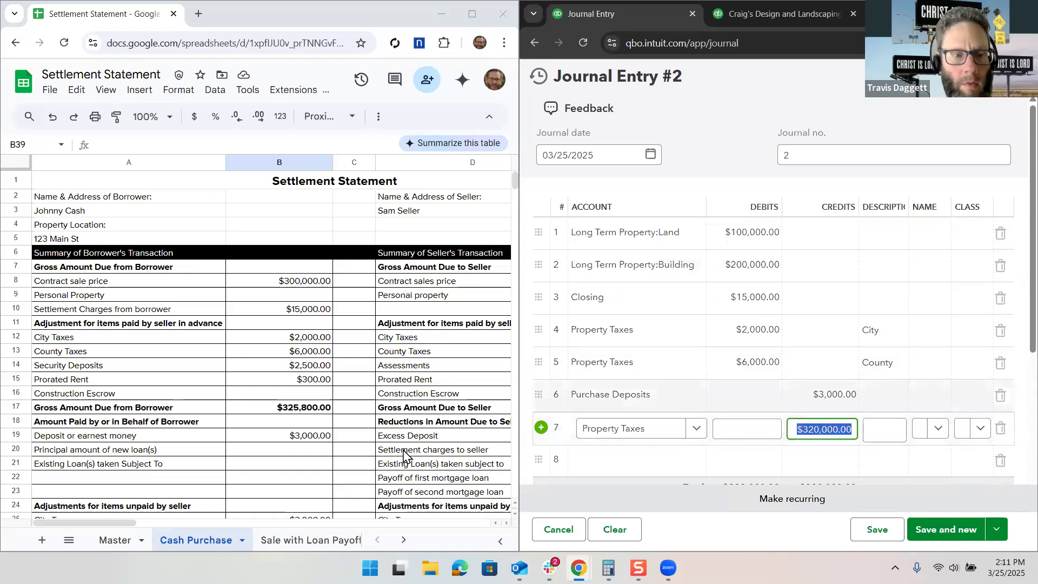
scroll(394, 443, down, 1)
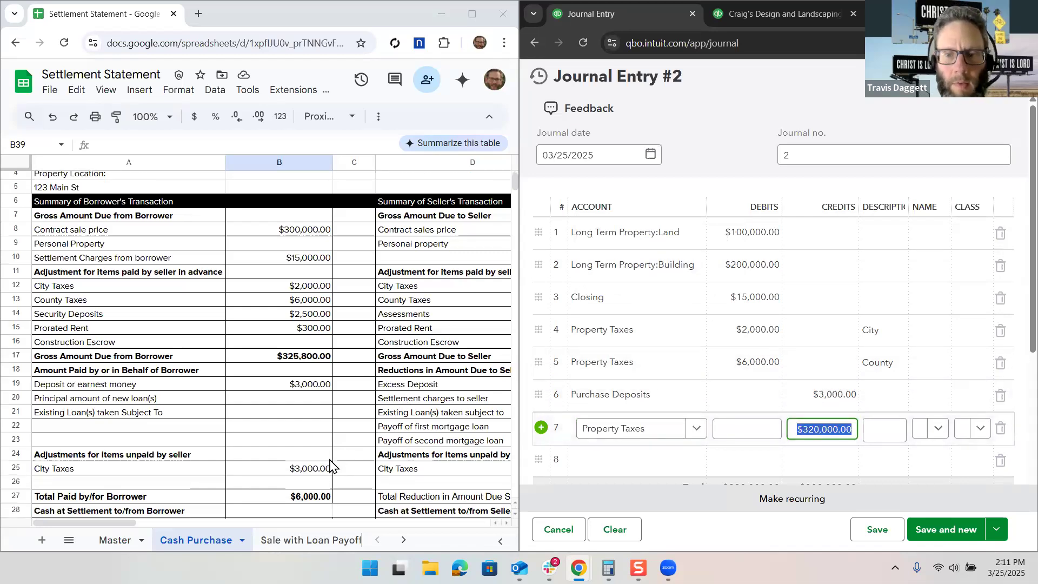
text(3000)
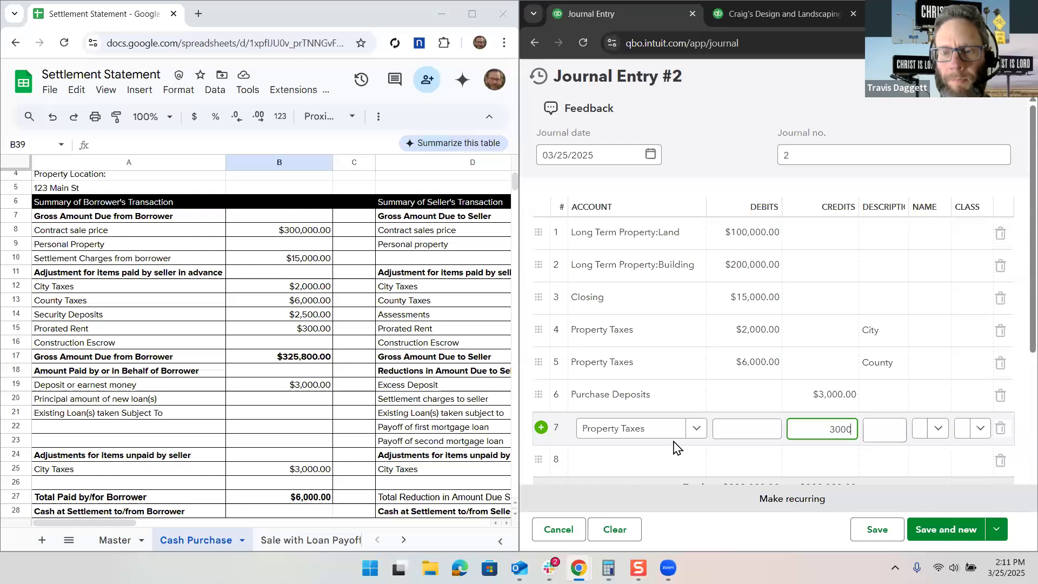
Step: Fill line 8 with the Security Deposits account, a 2,500 credit and the description Transferred
click(651, 444)
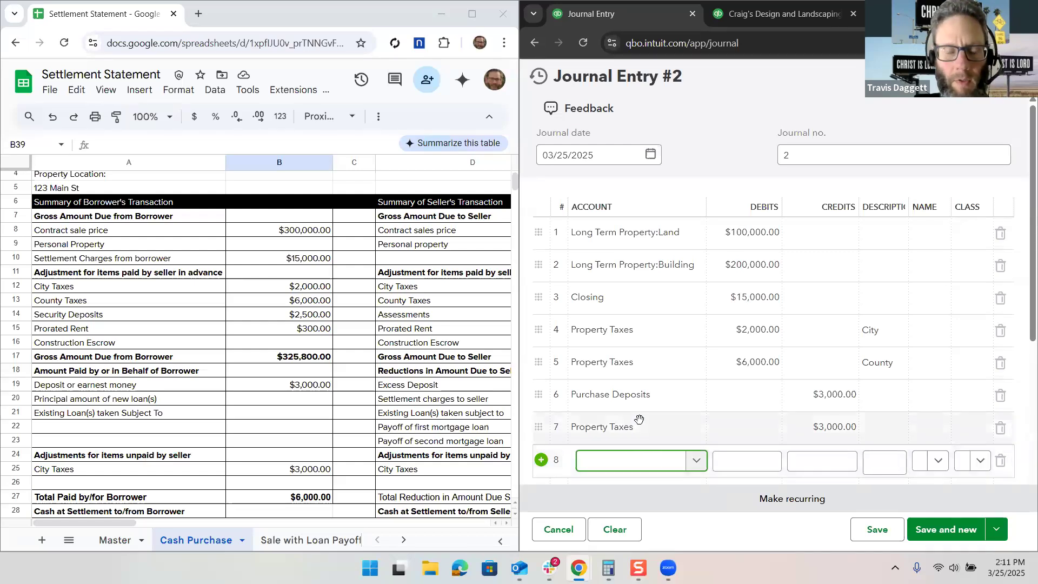
text(Security)
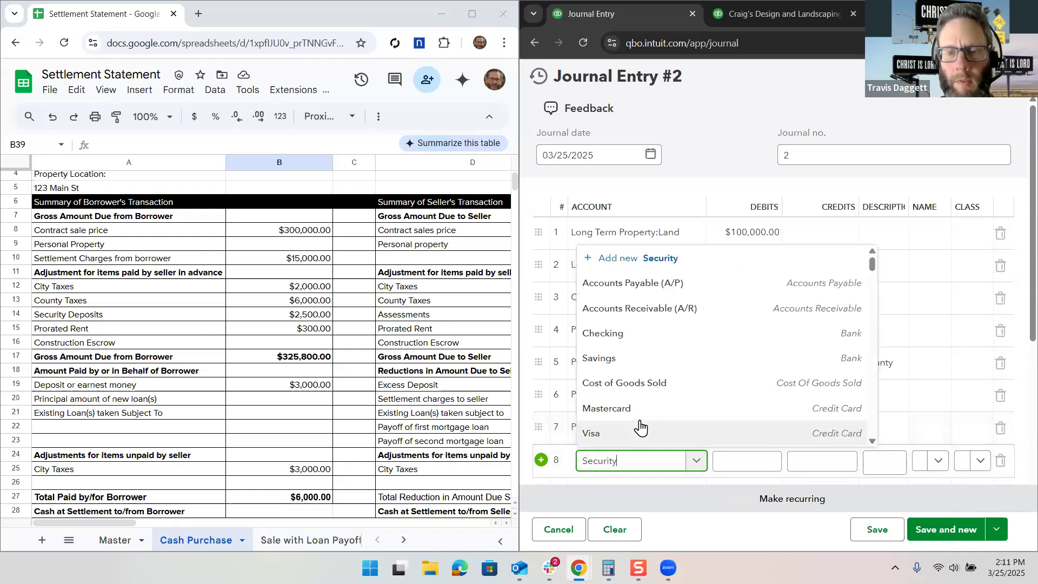
click(669, 432)
key(Tab)
key(Tab)
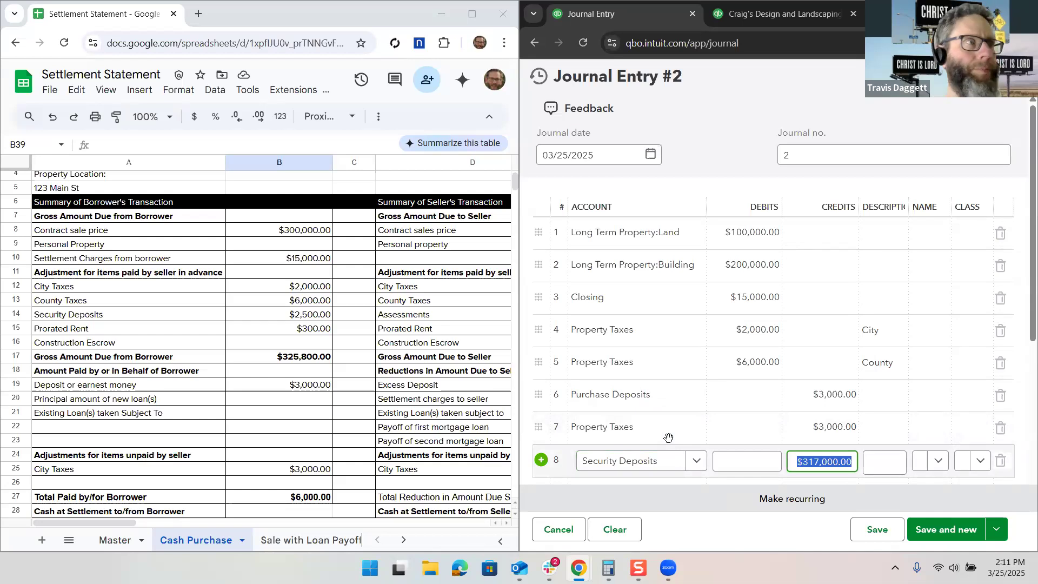
text(2500)
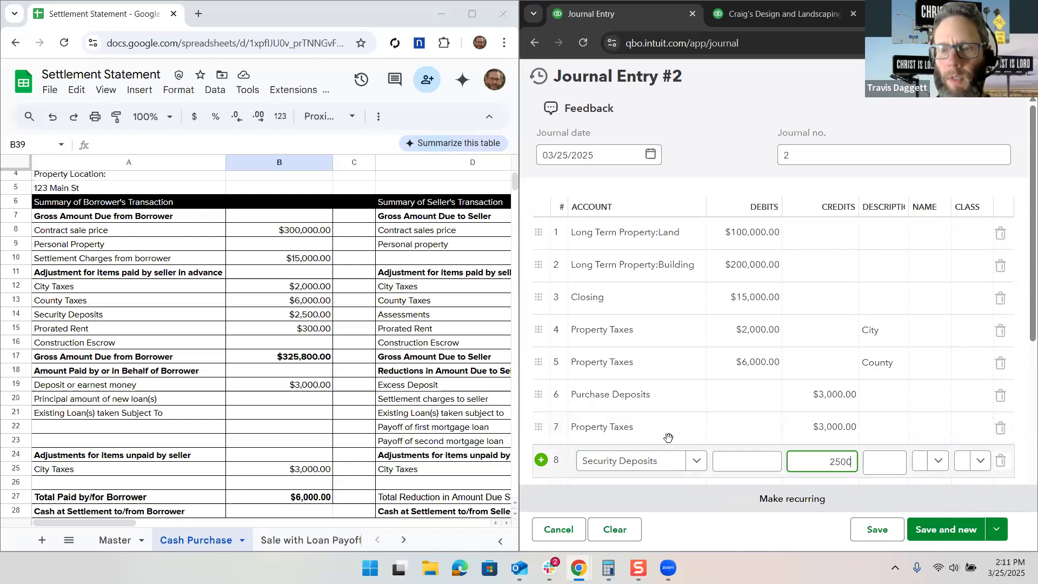
key(Tab)
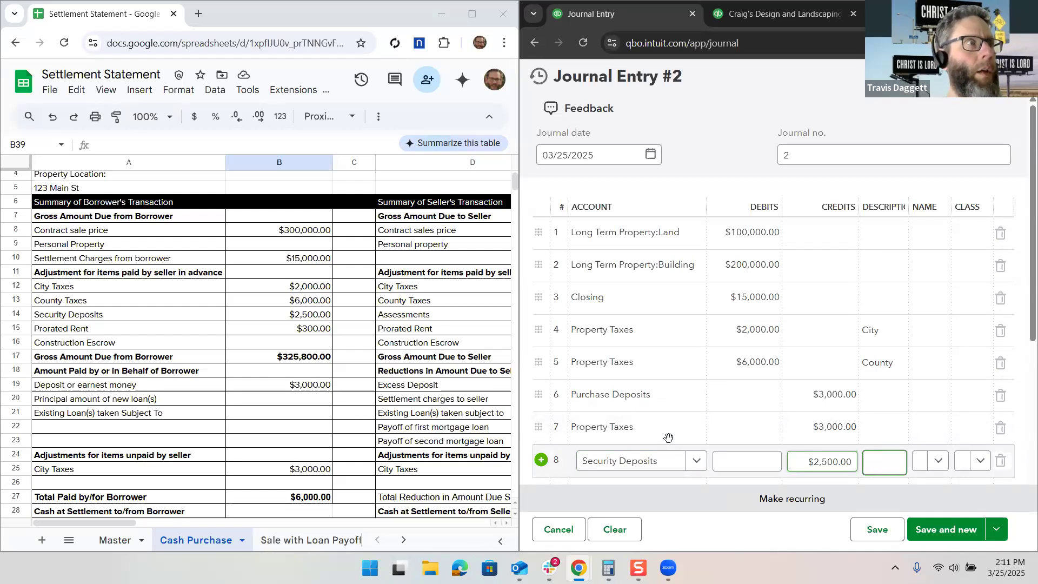
text(Transf)
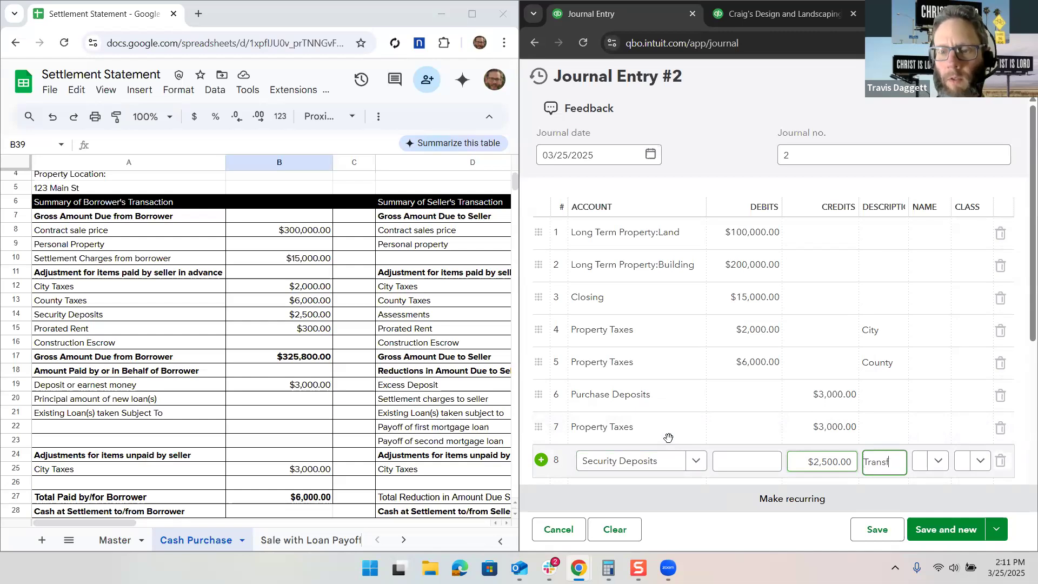
text(erred)
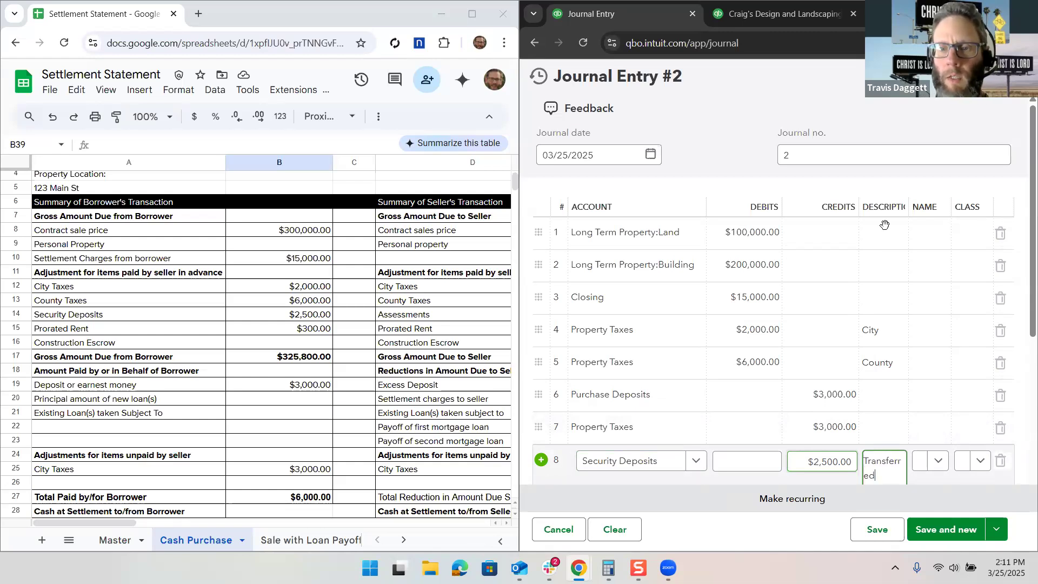
Step: Add the description Title charges to the Closing account on line 3
click(889, 298)
text(Title charges)
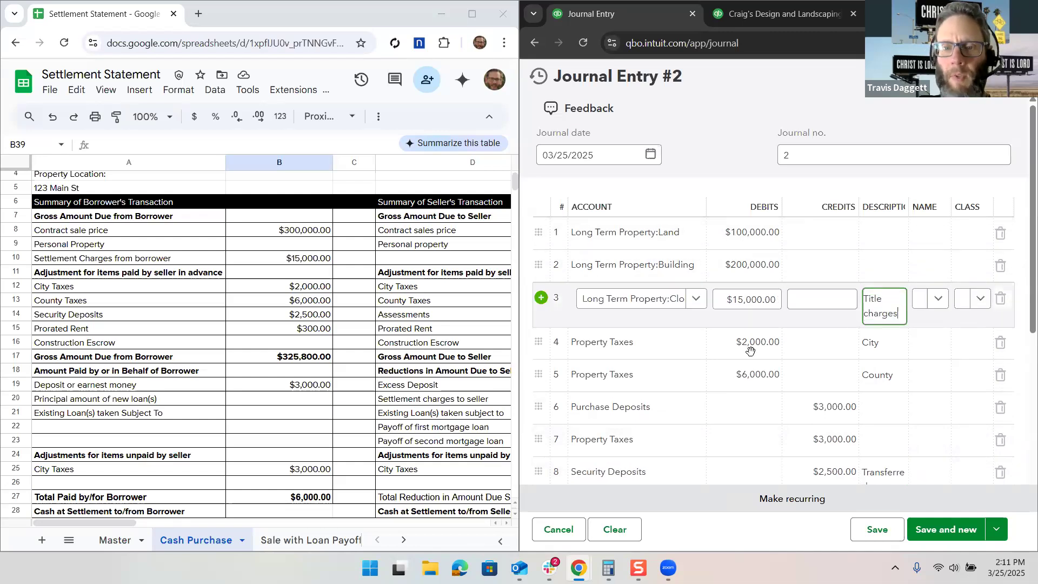
Step: Fill line 9 with the Rental Income account and a 300 credit, keeping the description Transferred
scroll(751, 350, down, 3)
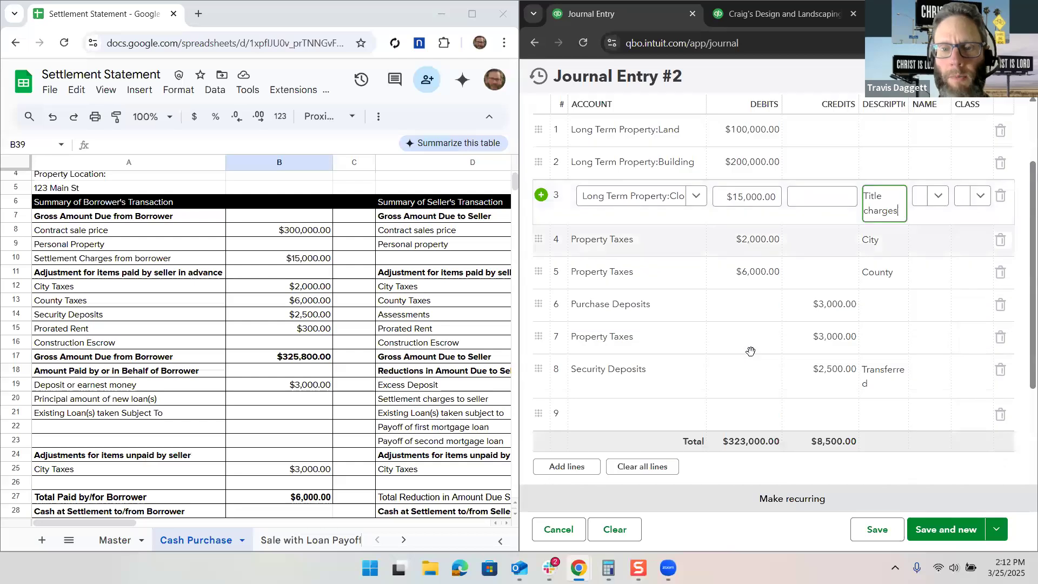
click(631, 385)
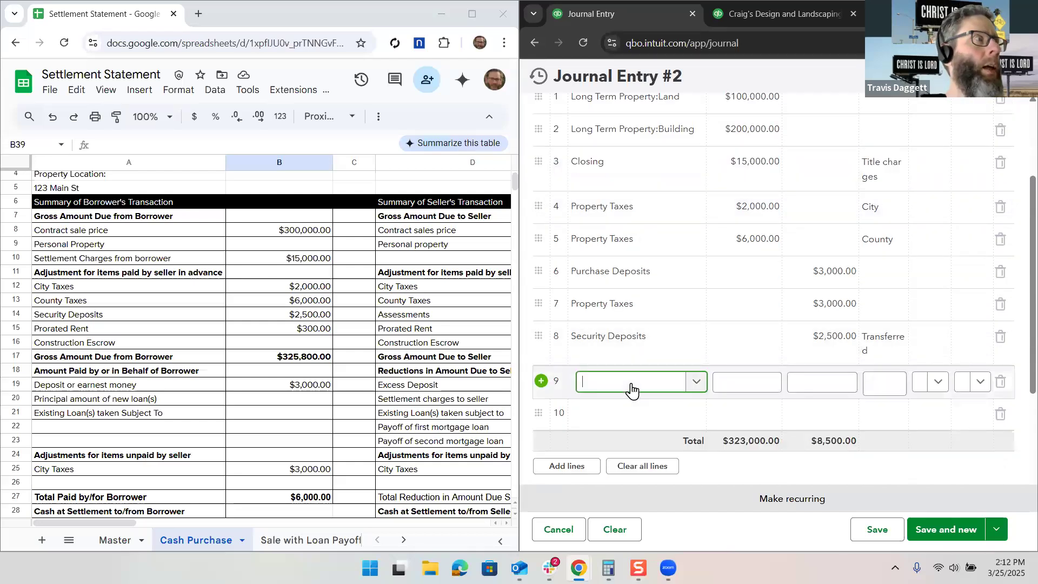
text(Rental)
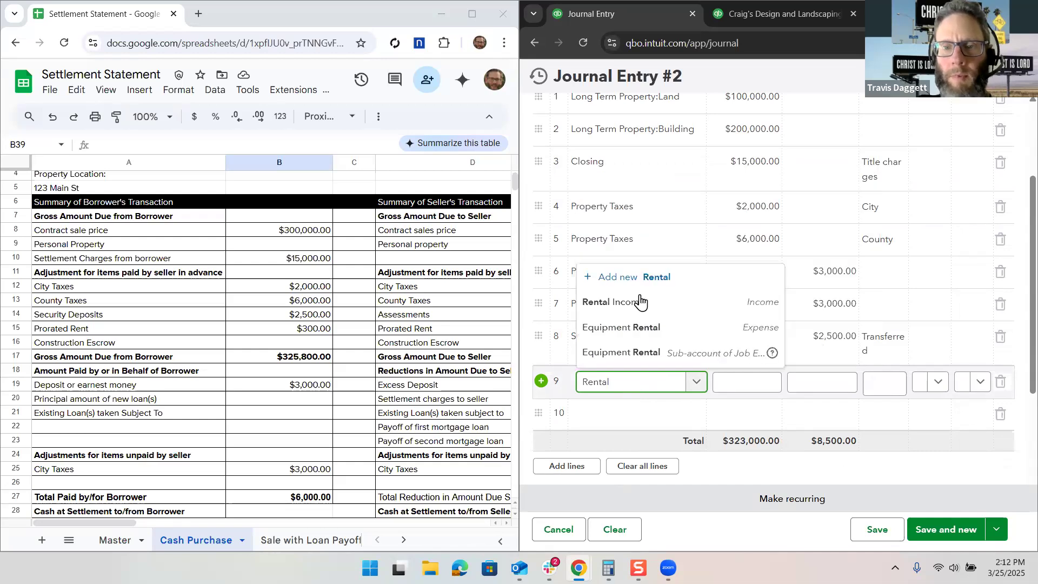
click(632, 300)
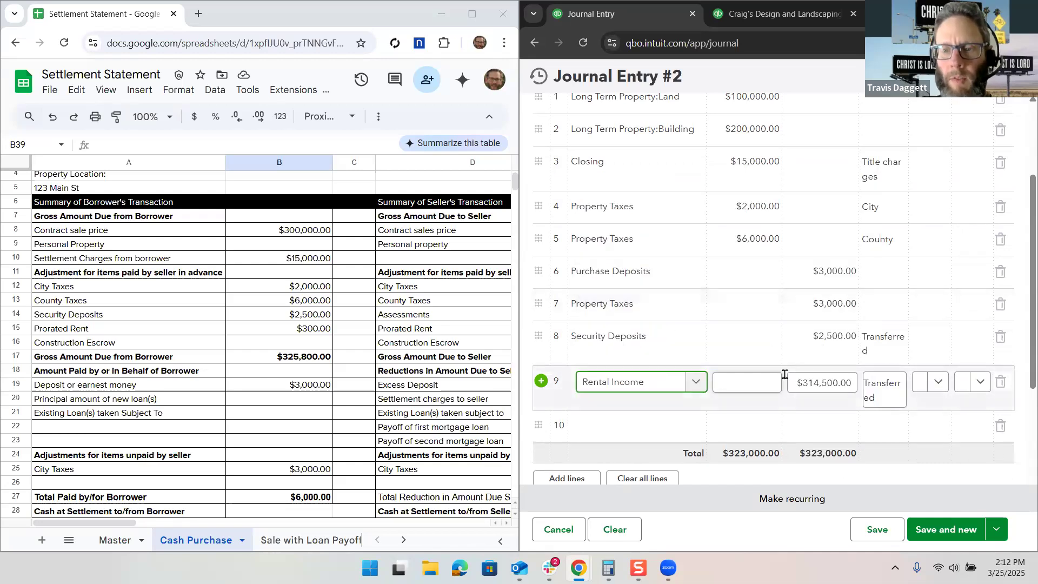
click(806, 377)
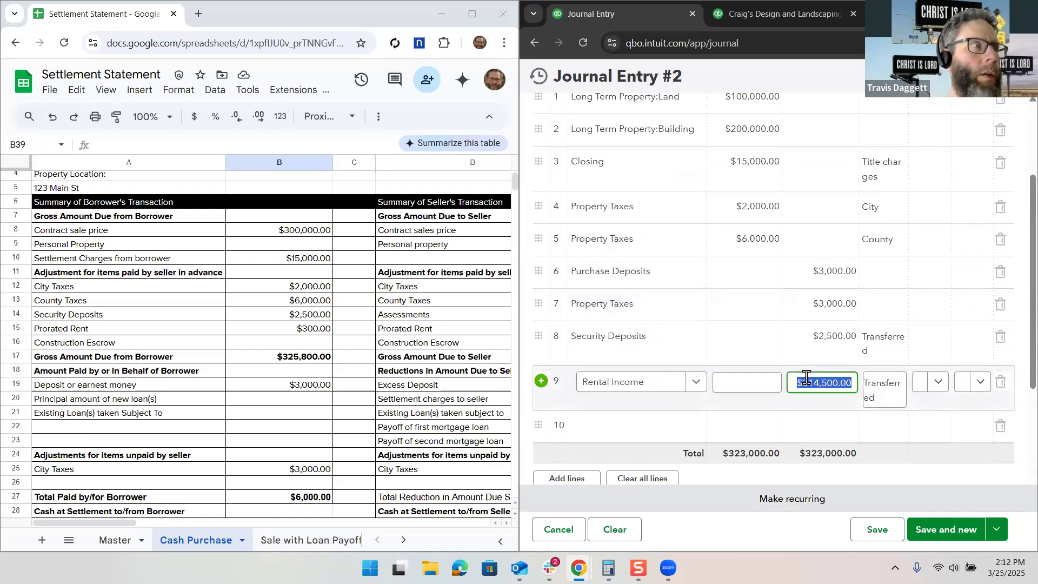
text(300)
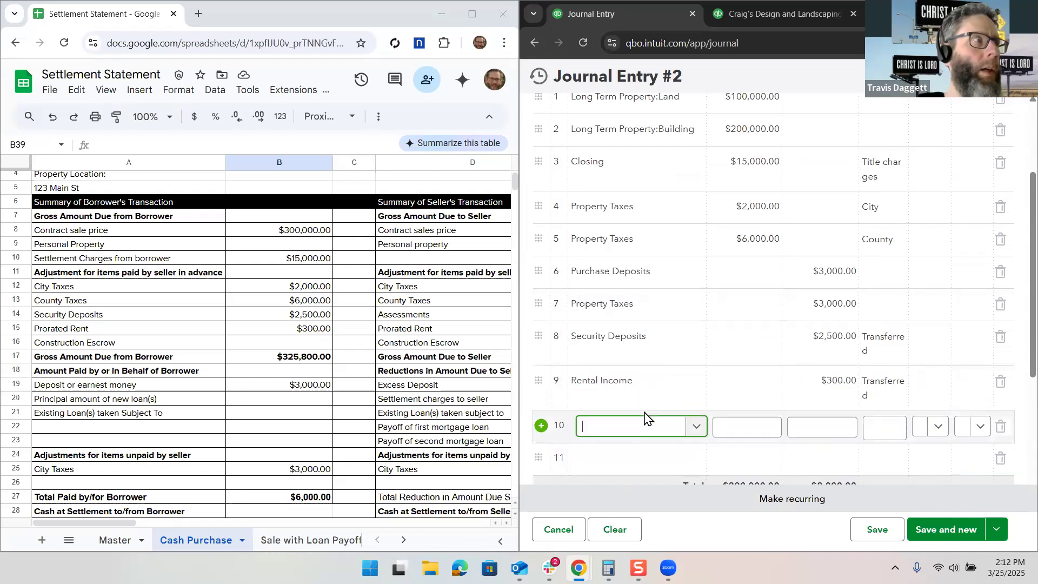
Step: Add the Checking account on line 10 with the balancing 314,200 credit and the description Transferred
text(Checking)
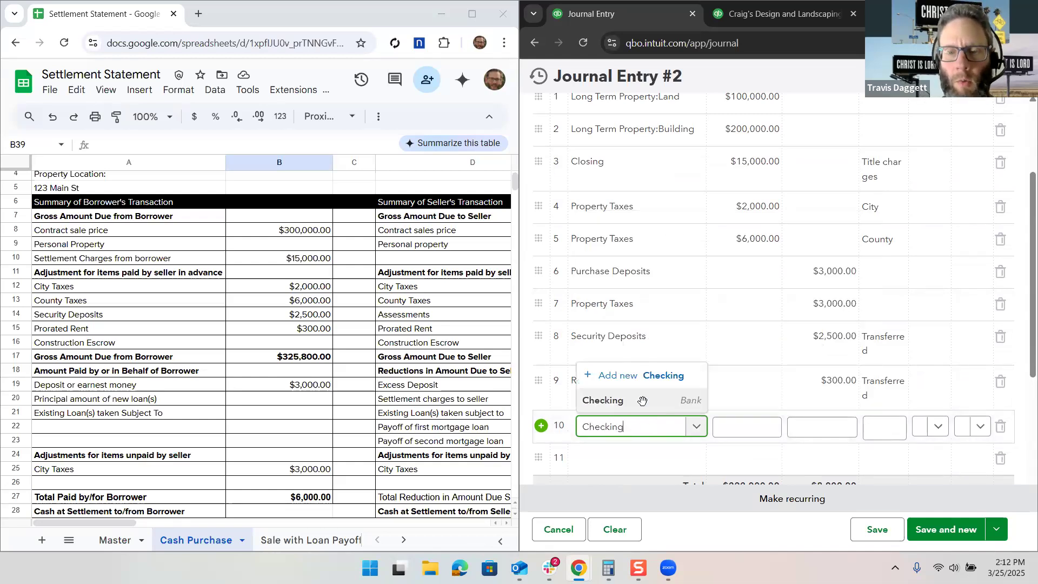
click(643, 403)
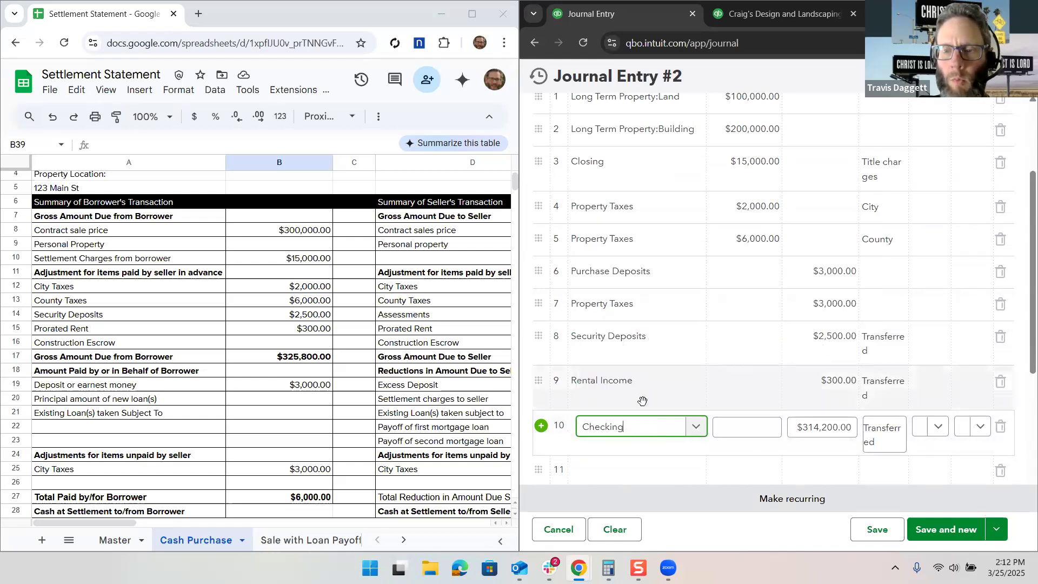
scroll(404, 388, down, 3)
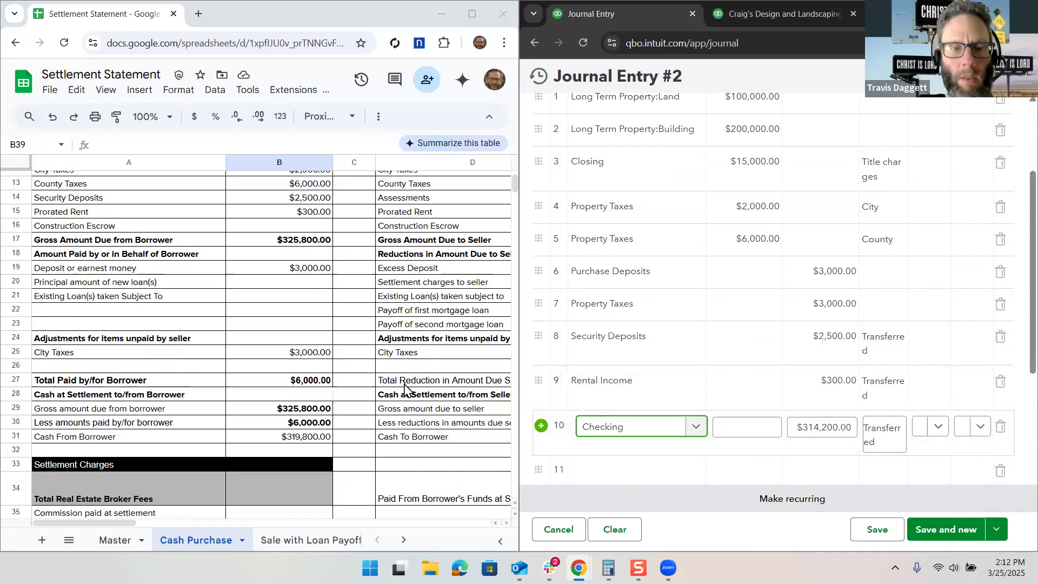
scroll(405, 388, up, 1)
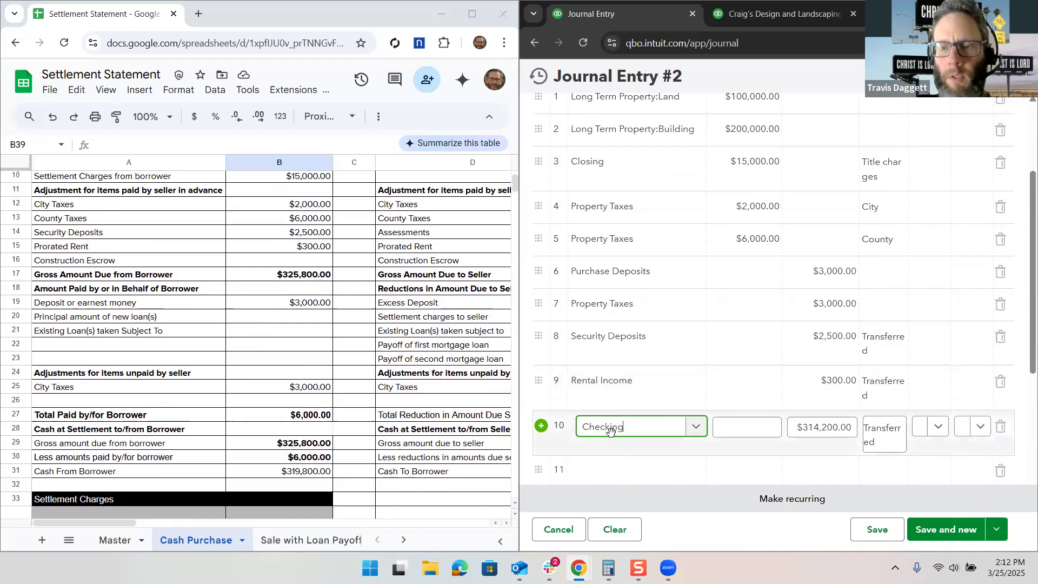
click(716, 377)
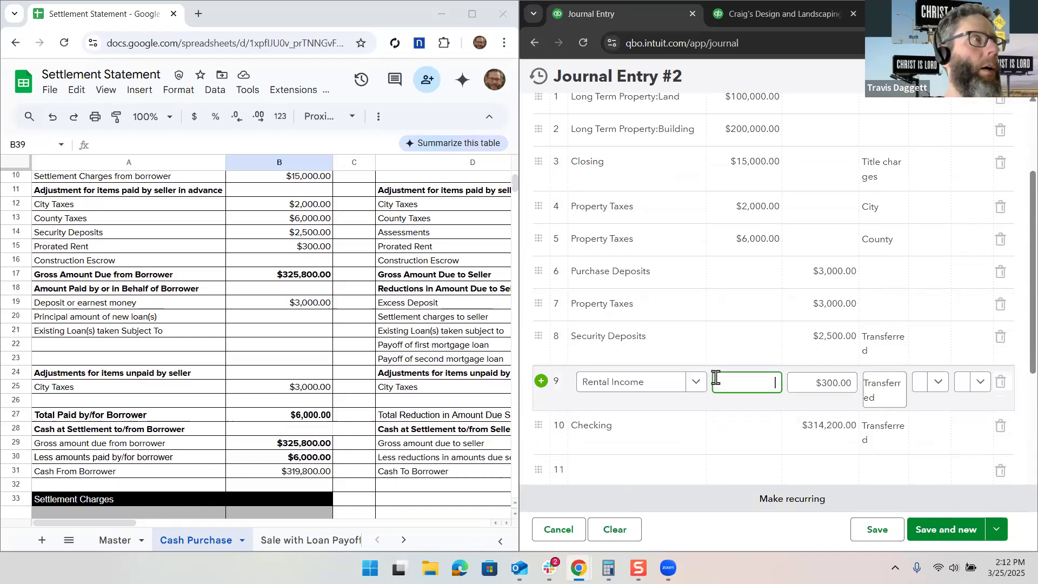
Step: Compare the journal entry's lines and totals with the borrower's amounts and the cash from borrower on the settlement statement
scroll(716, 378, up, 1)
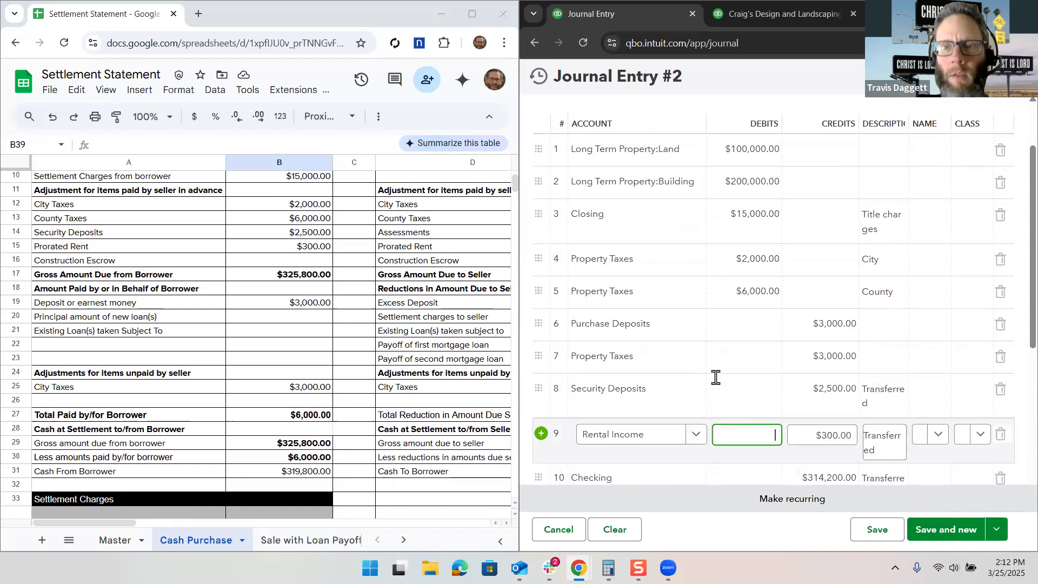
scroll(716, 377, down, 1)
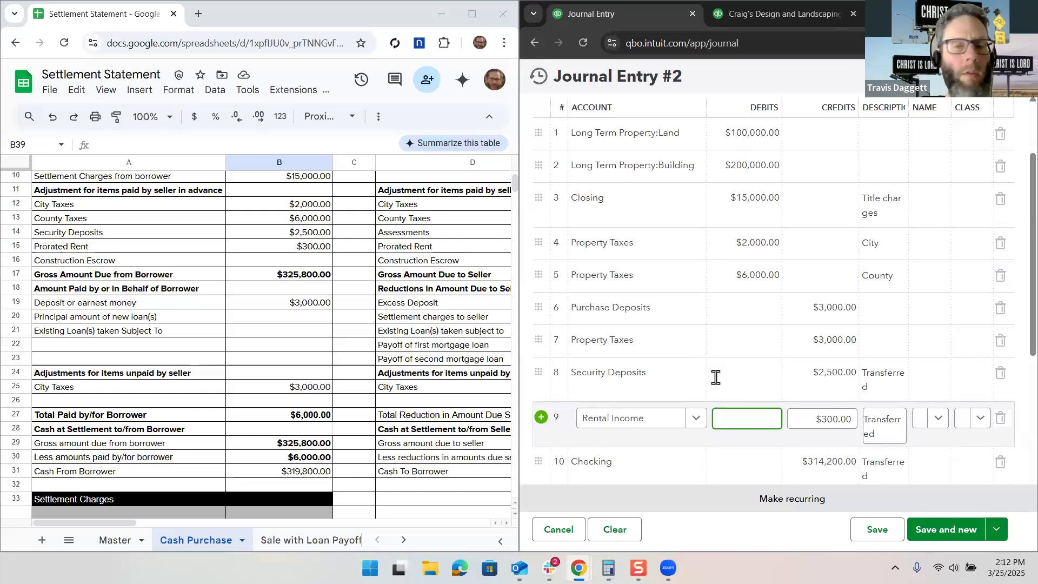
scroll(715, 378, down, 1)
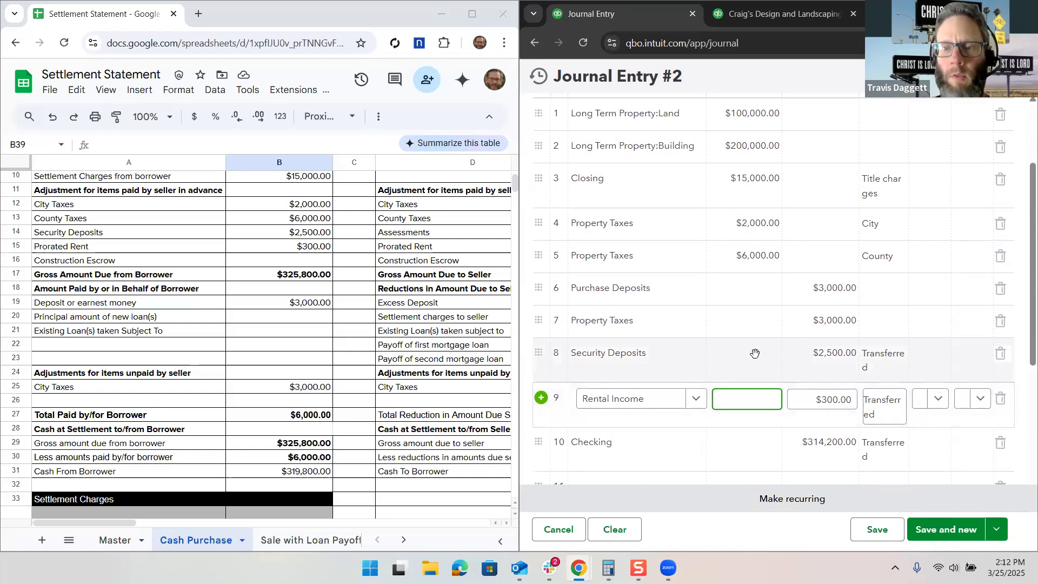
scroll(755, 354, down, 1)
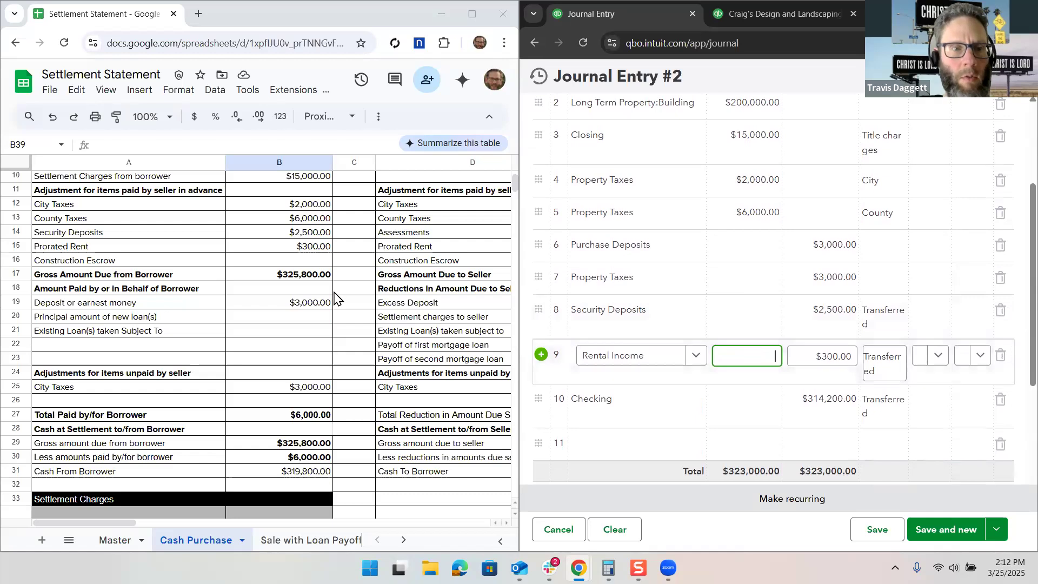
scroll(335, 296, down, 1)
scroll(336, 296, up, 1)
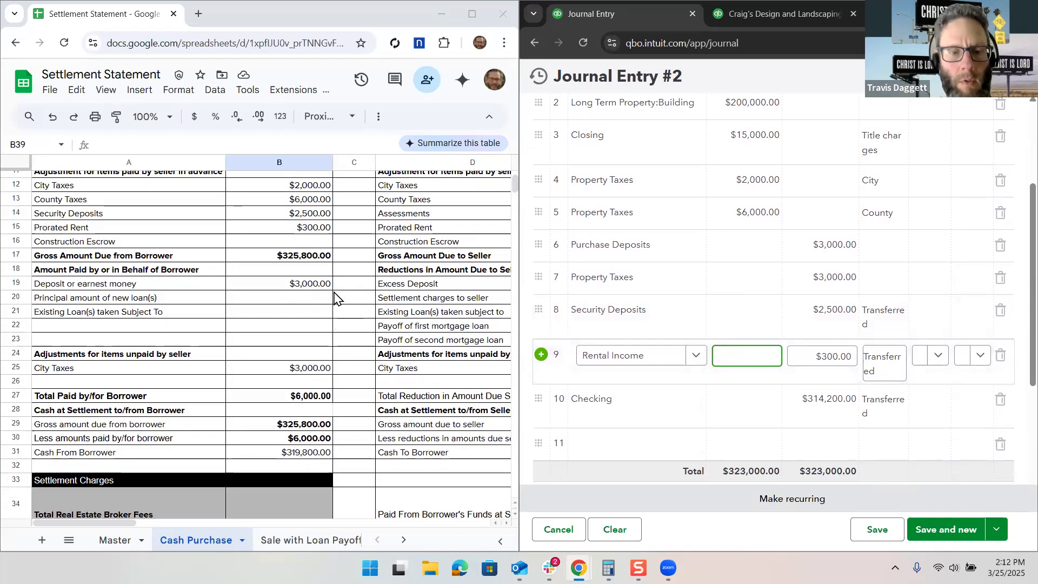
scroll(335, 296, up, 1)
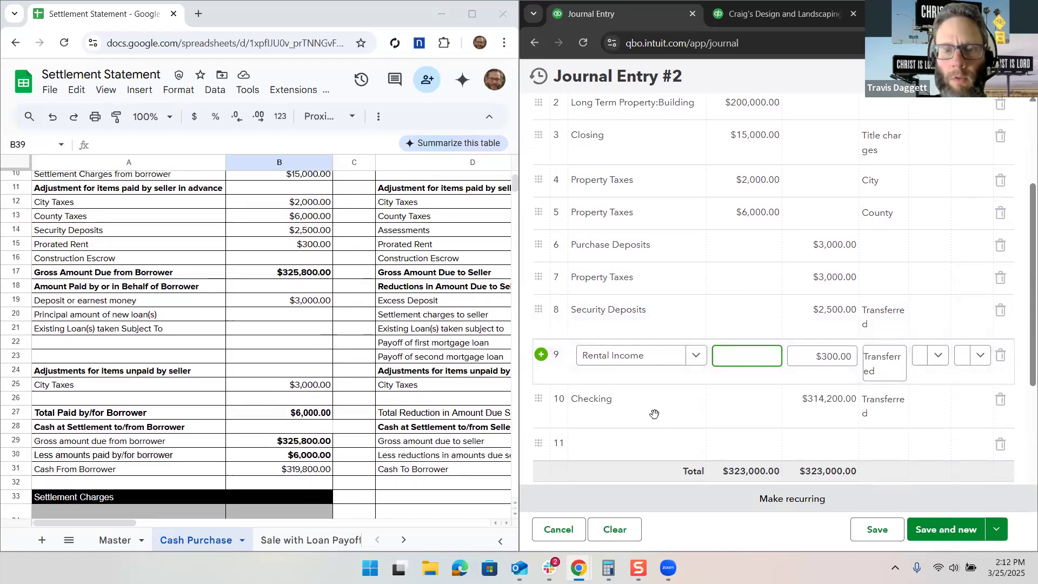
click(750, 406)
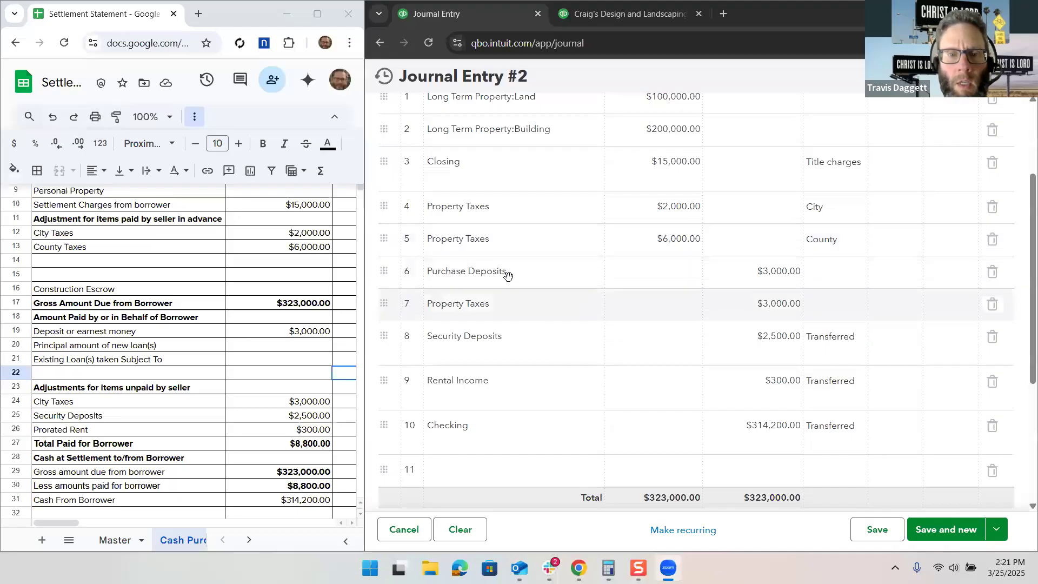
scroll(456, 230, up, 1)
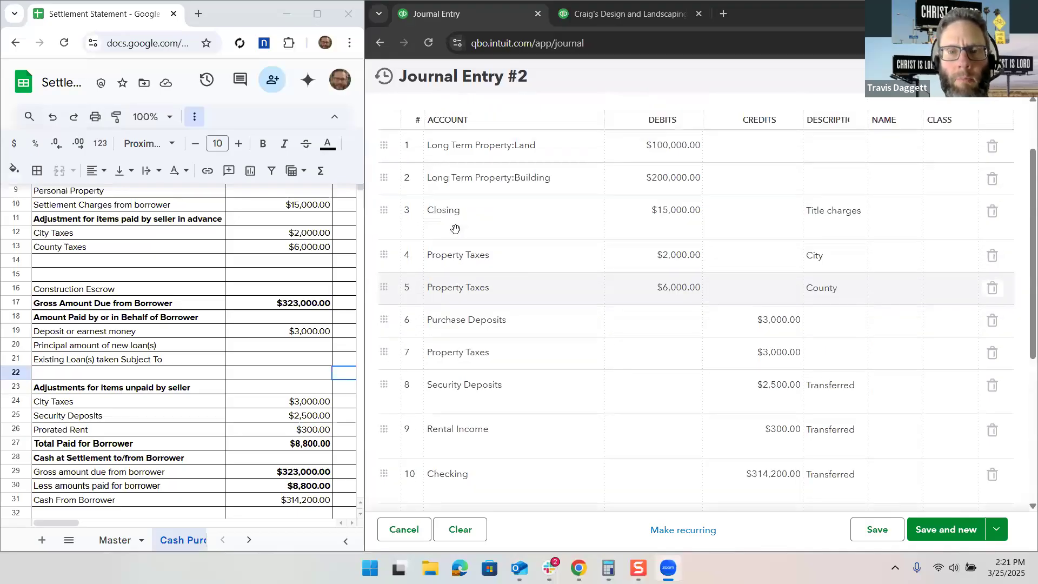
scroll(339, 292, up, 2)
scroll(340, 292, down, 1)
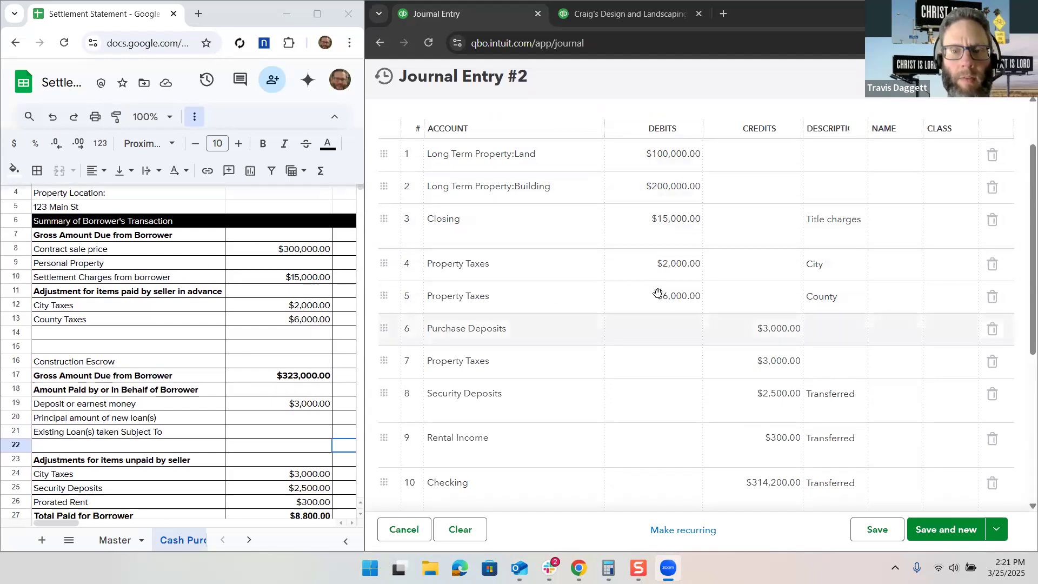
scroll(321, 331, down, 2)
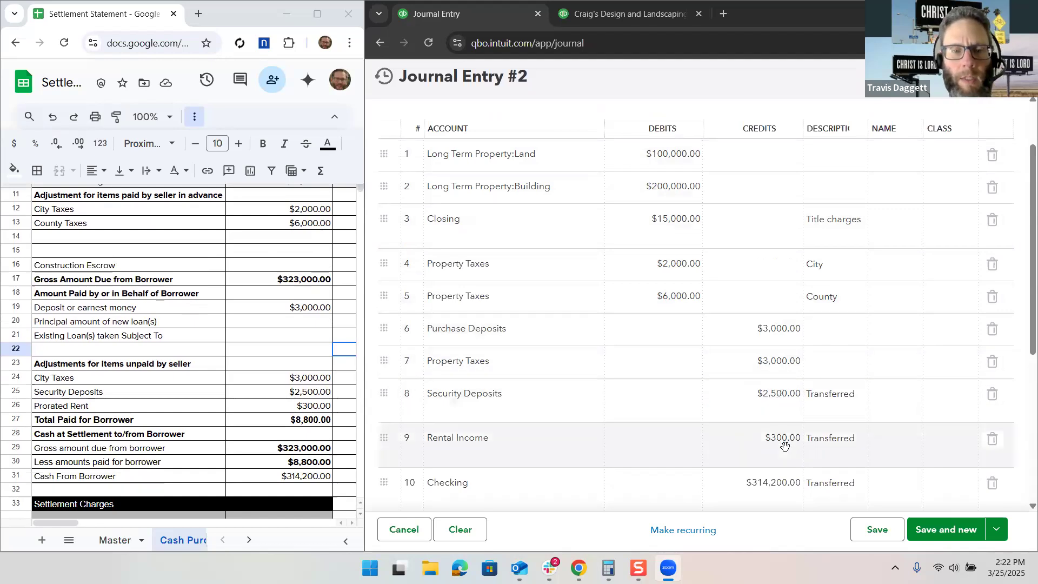
scroll(785, 446, down, 1)
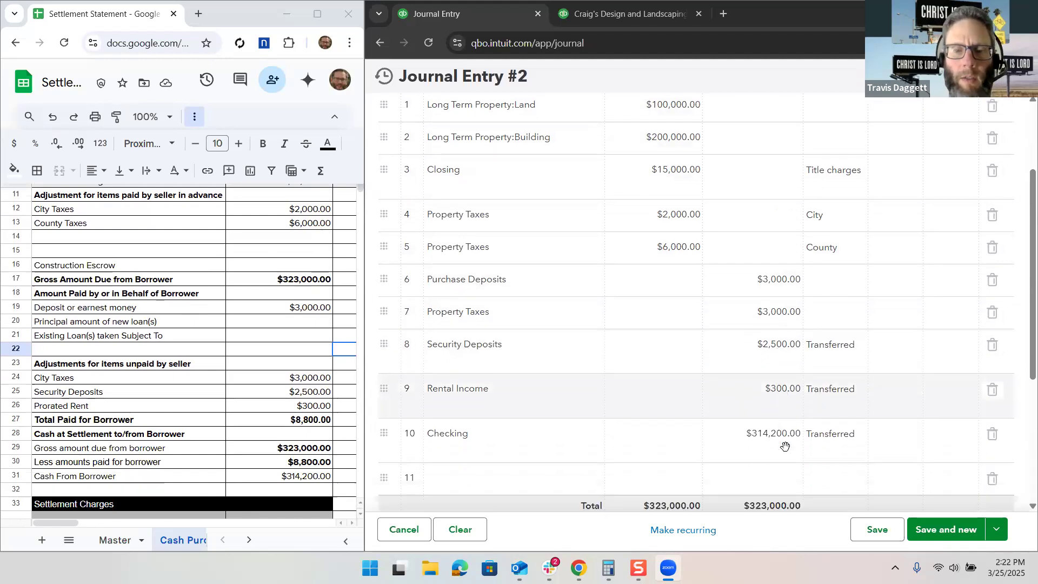
Step: Save the completed journal entry and bring up the Balance Sheet report
scroll(758, 432, down, 1)
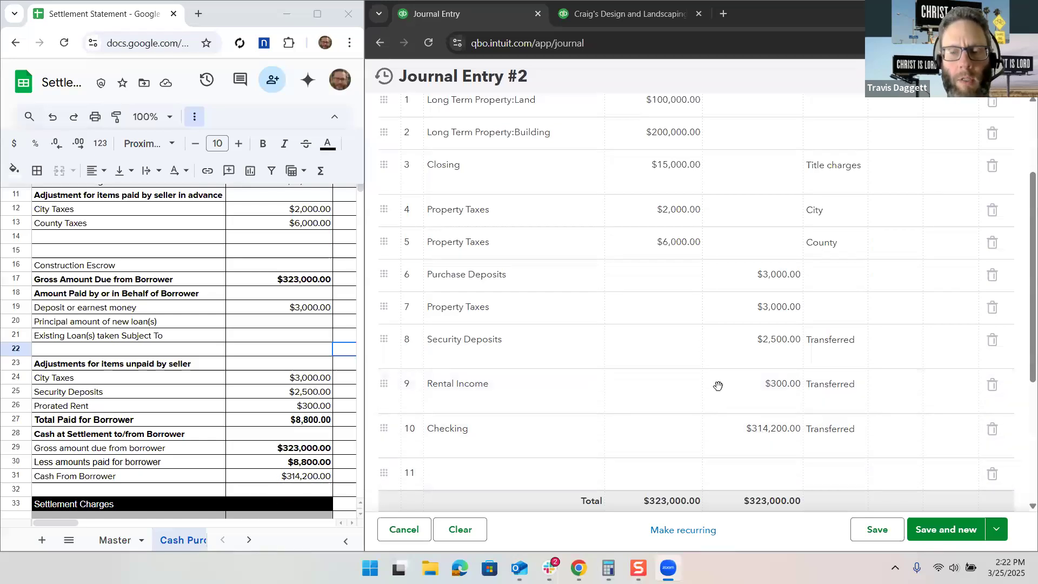
click(877, 530)
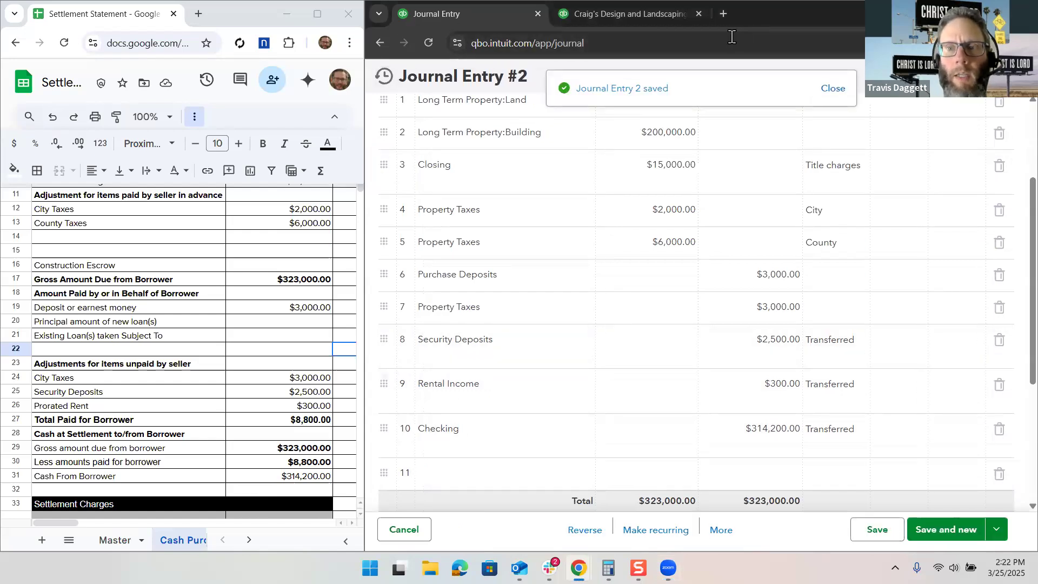
click(943, 518)
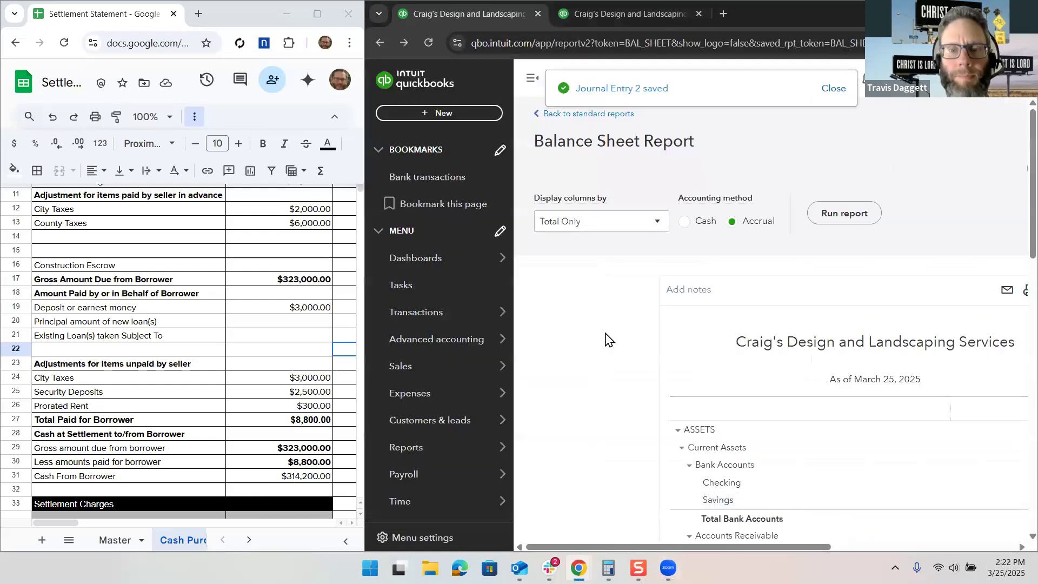
Step: Reload the Balance Sheet report and collapse the navigation menu to show the report at full width
click(521, 81)
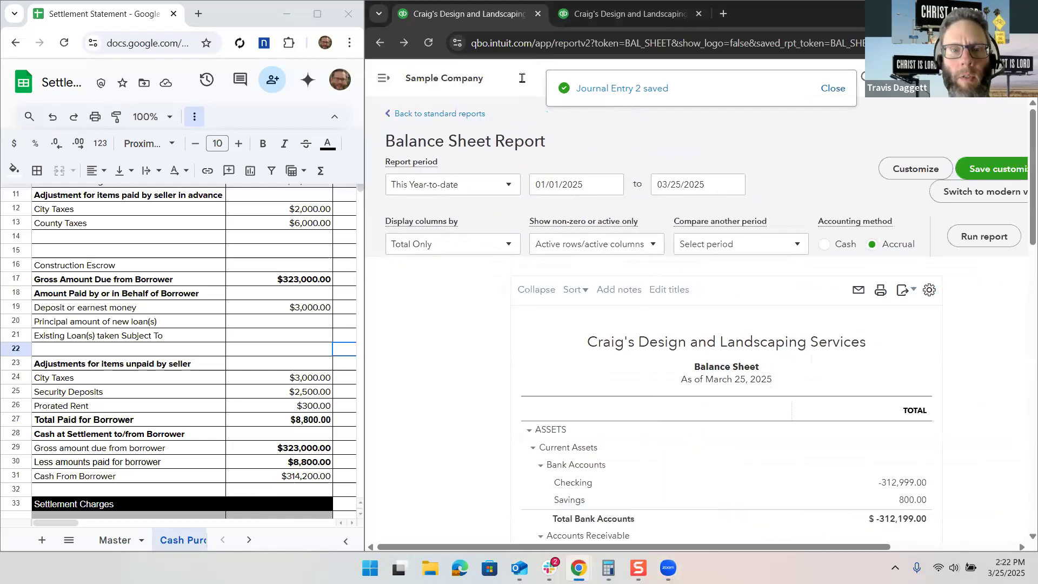
click(430, 40)
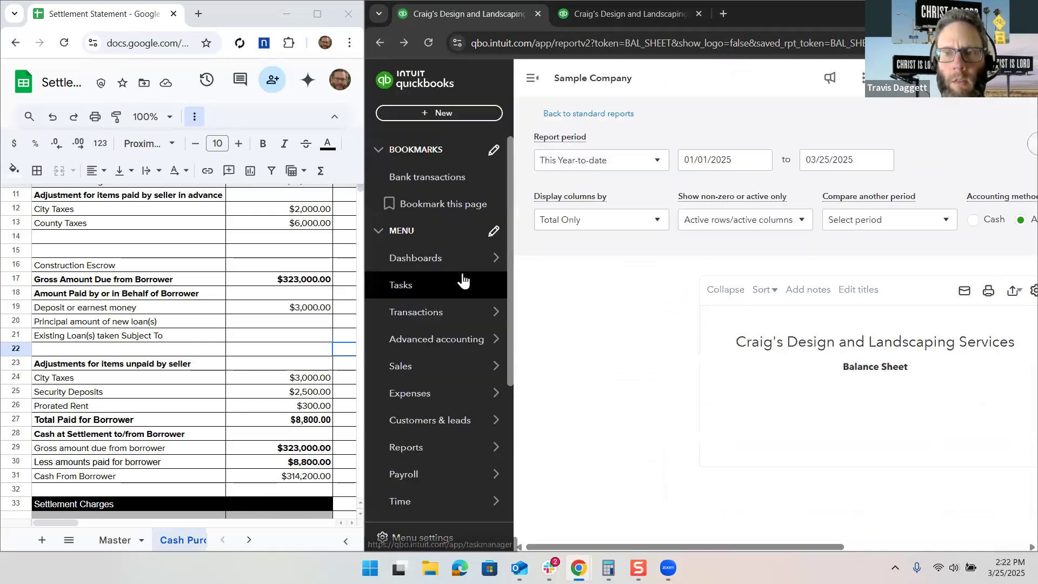
click(533, 77)
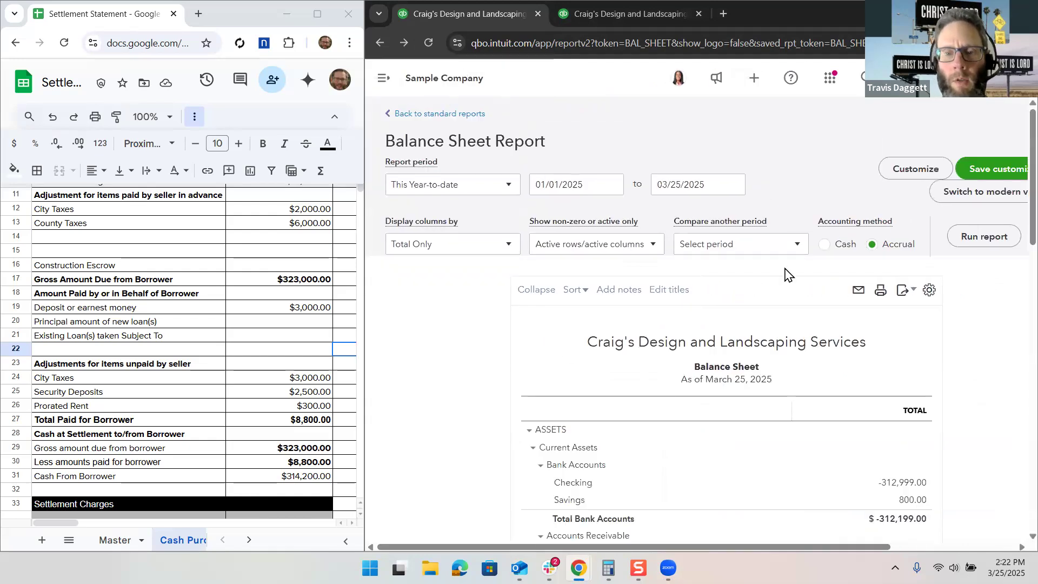
Step: Check the Checking, Purchase Deposits and Long Term Property balances on the Balance Sheet against the purchase amounts on the settlement statement
scroll(464, 382, down, 4)
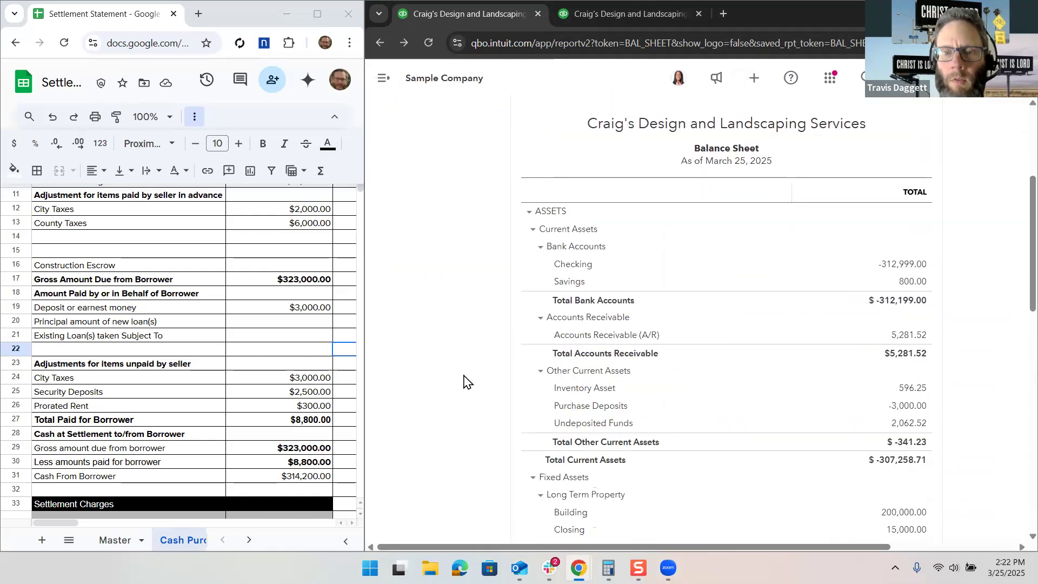
scroll(463, 382, down, 2)
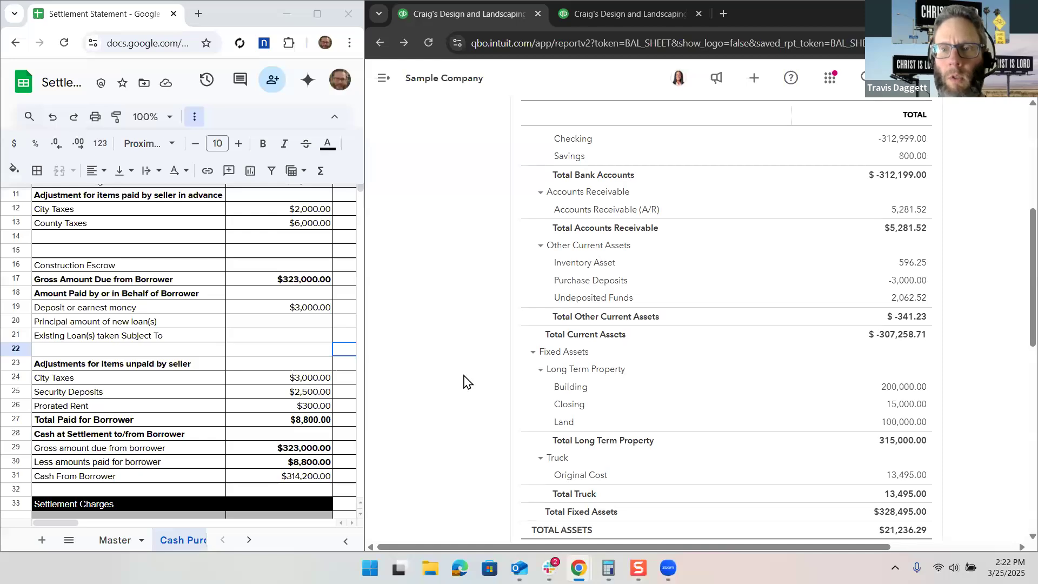
scroll(463, 381, down, 1)
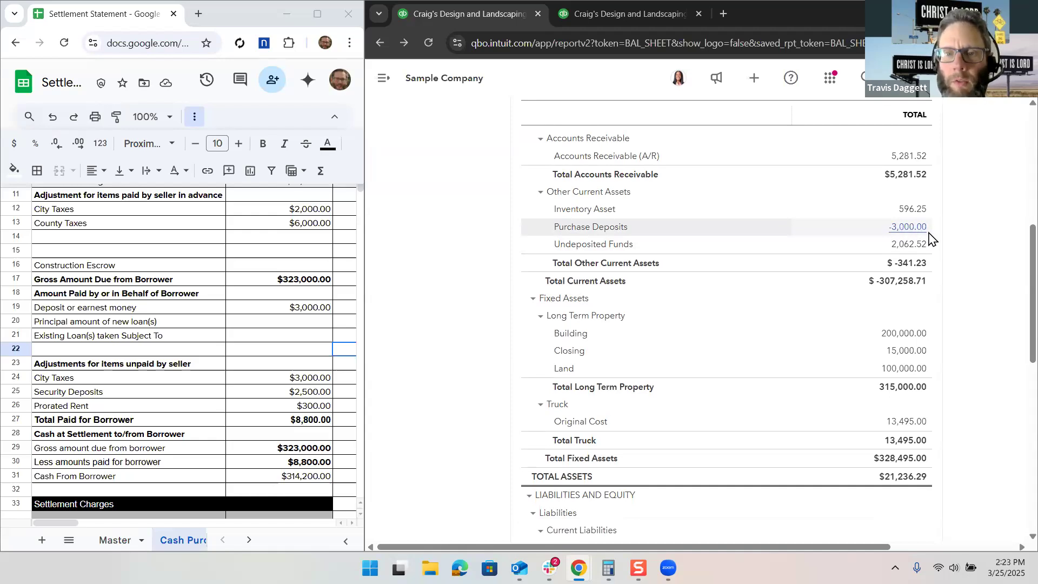
scroll(954, 267, down, 2)
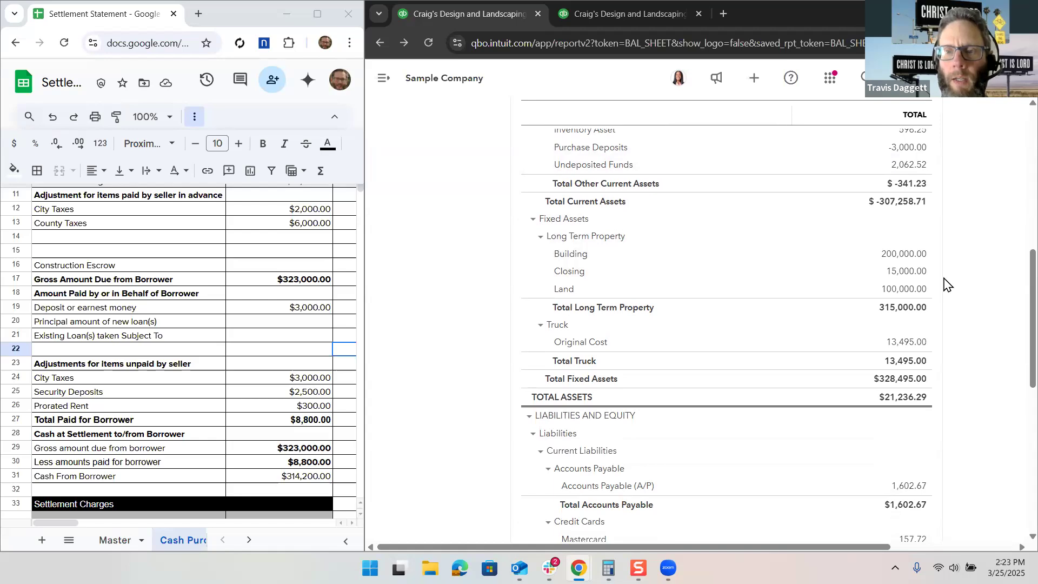
scroll(946, 284, down, 1)
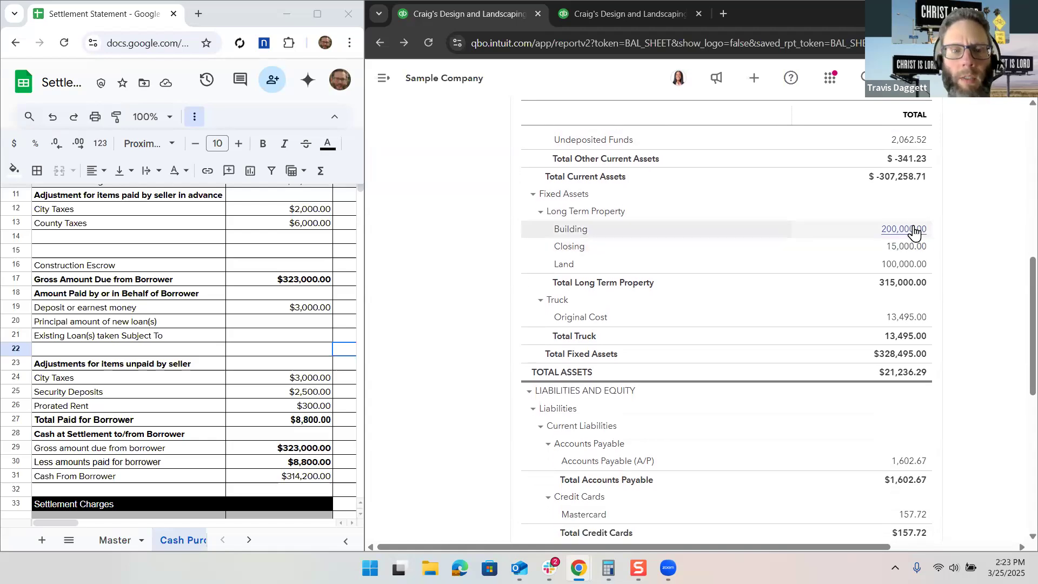
scroll(244, 348, up, 3)
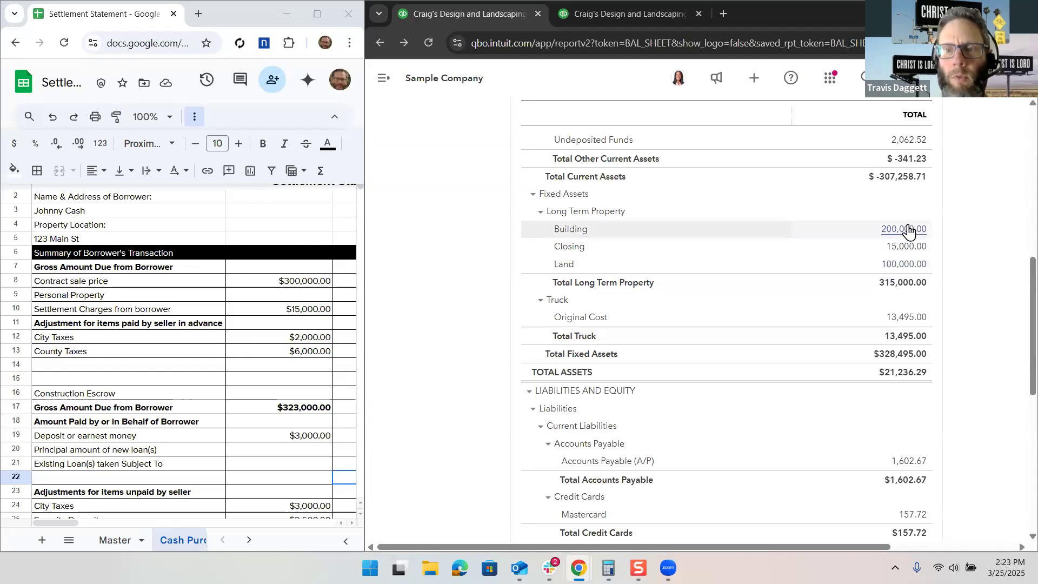
Step: Check the Security Deposits balance under Long-Term Liabilities on the Balance Sheet
scroll(927, 357, down, 2)
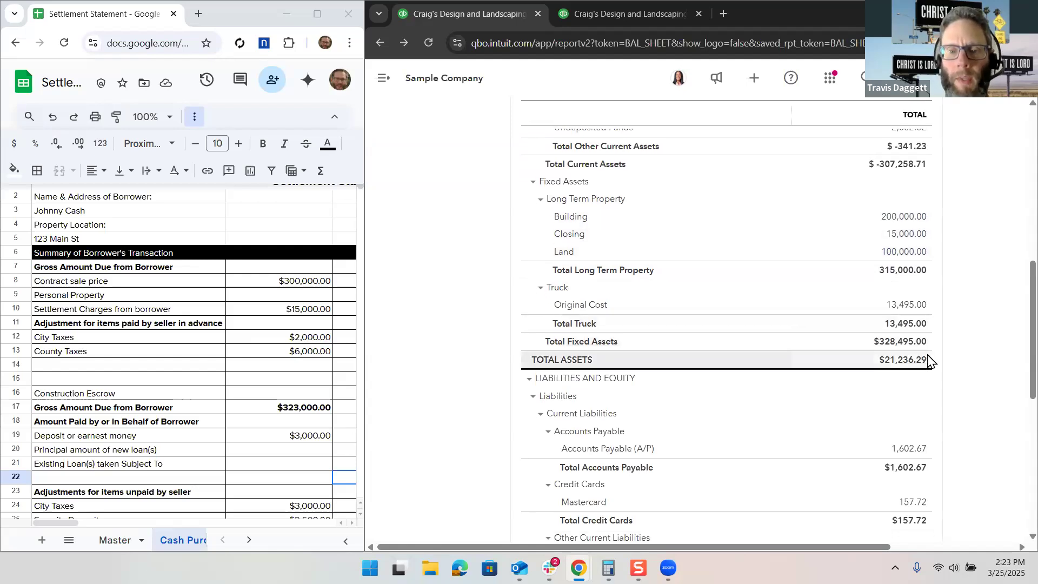
scroll(927, 361, down, 2)
scroll(927, 361, down, 3)
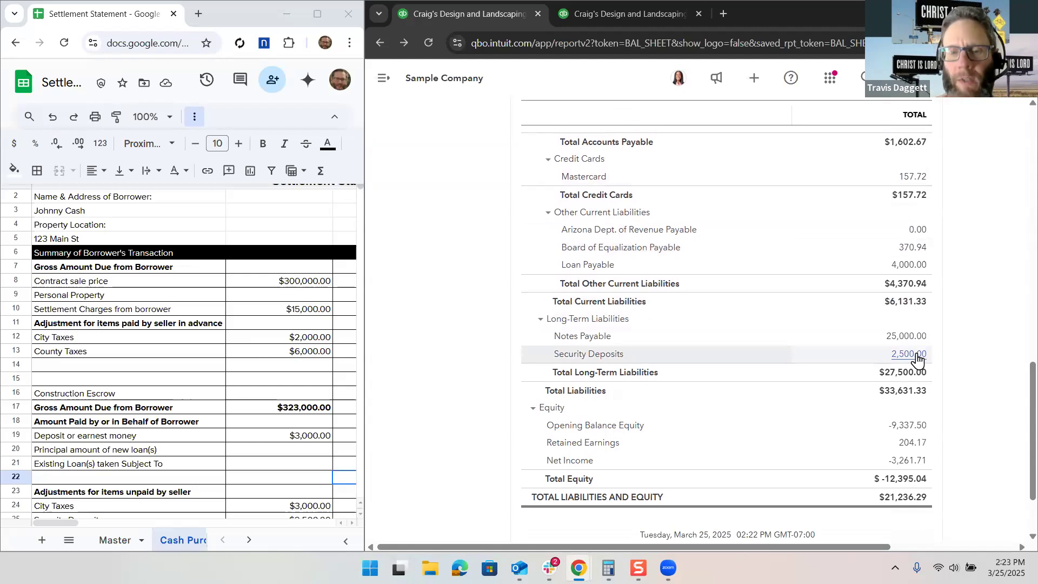
Step: Open the Profit and Loss report from the standard reports
click(381, 82)
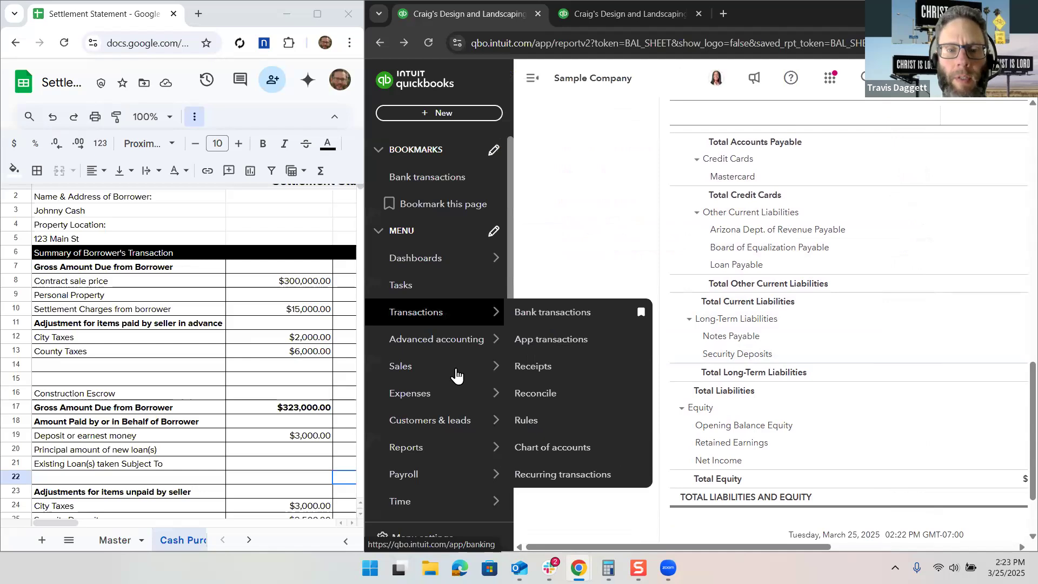
click(594, 336)
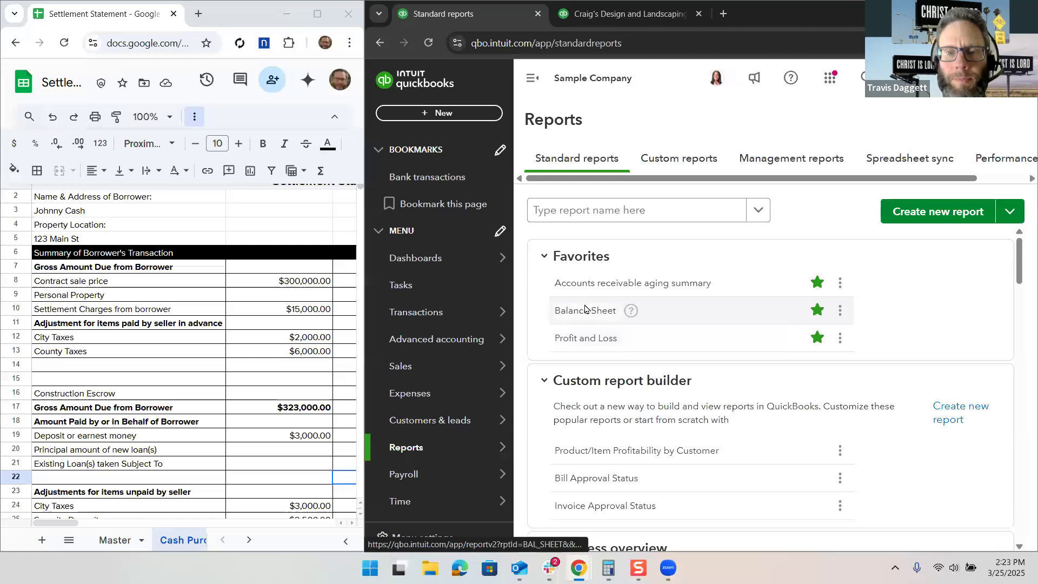
click(593, 338)
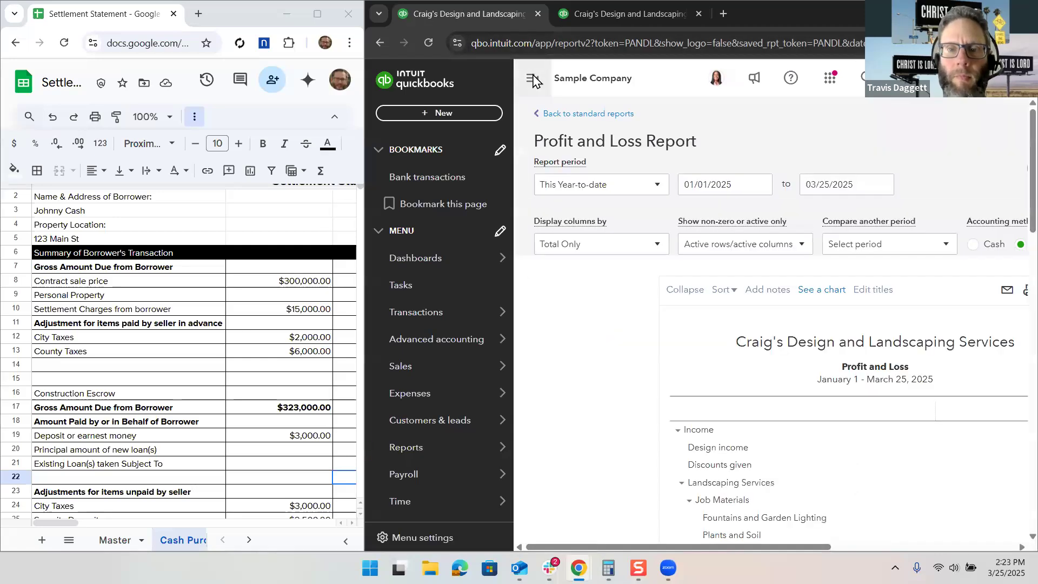
Step: Check the Rental Income and Property Taxes amounts on the Profit and Loss report
scroll(454, 321, down, 3)
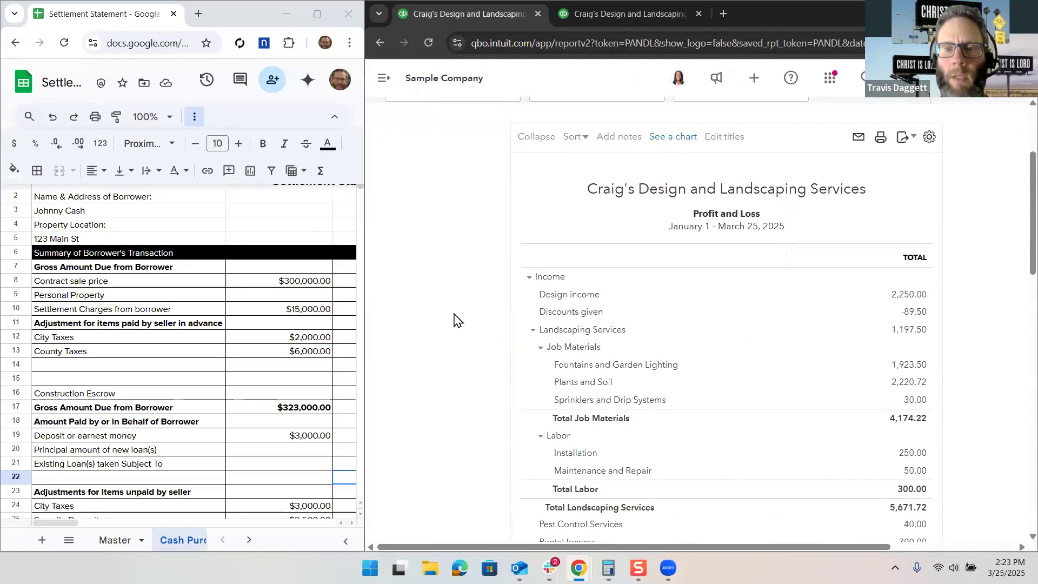
scroll(454, 320, down, 5)
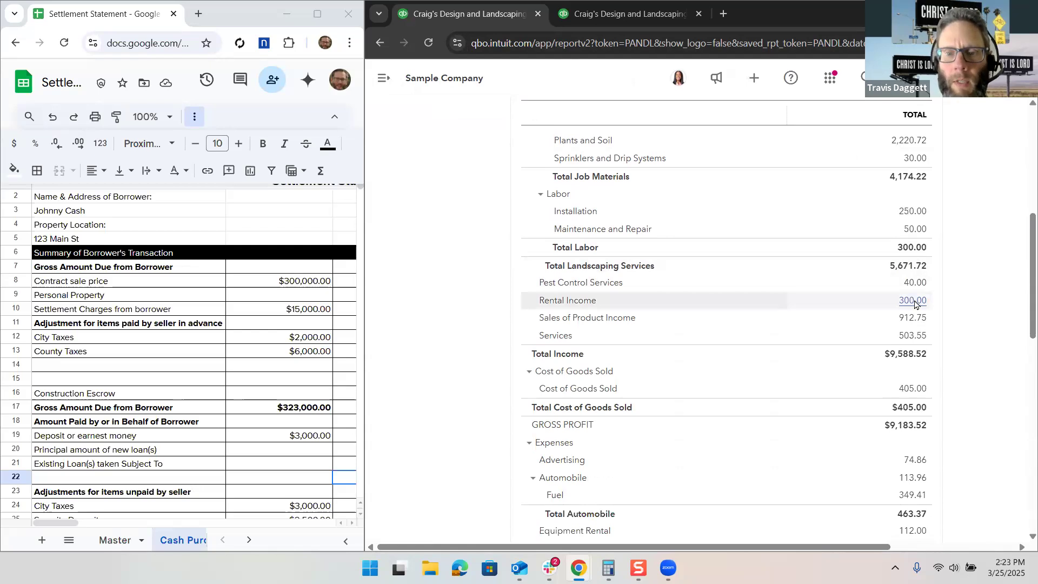
scroll(915, 304, down, 4)
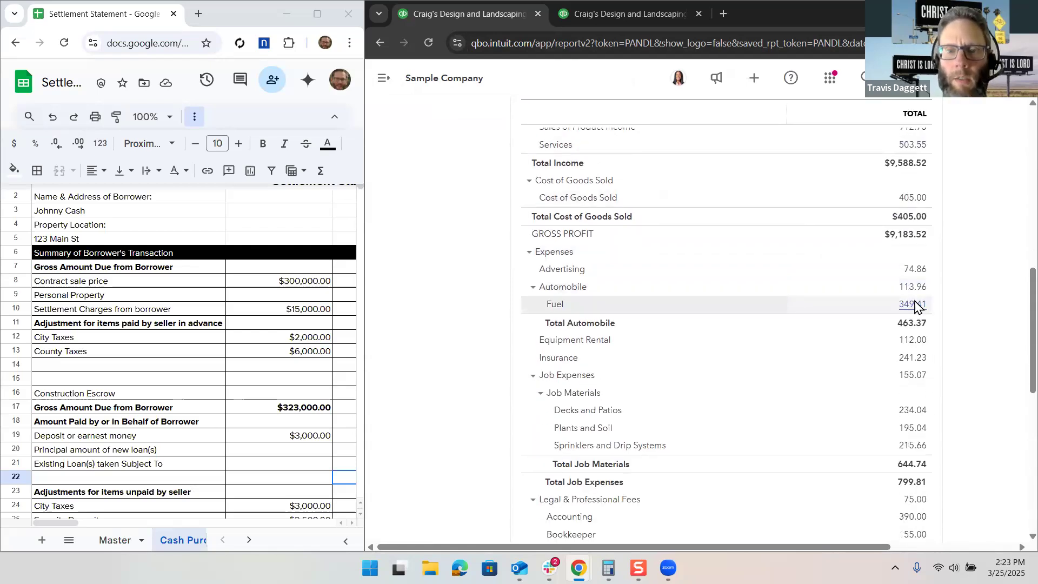
scroll(917, 306, down, 6)
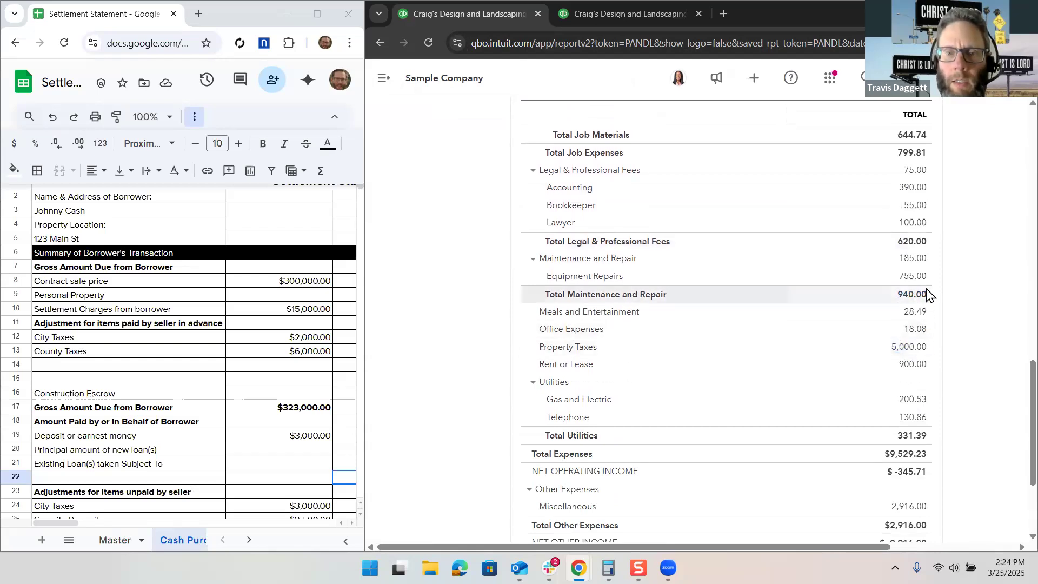
scroll(927, 295, down, 2)
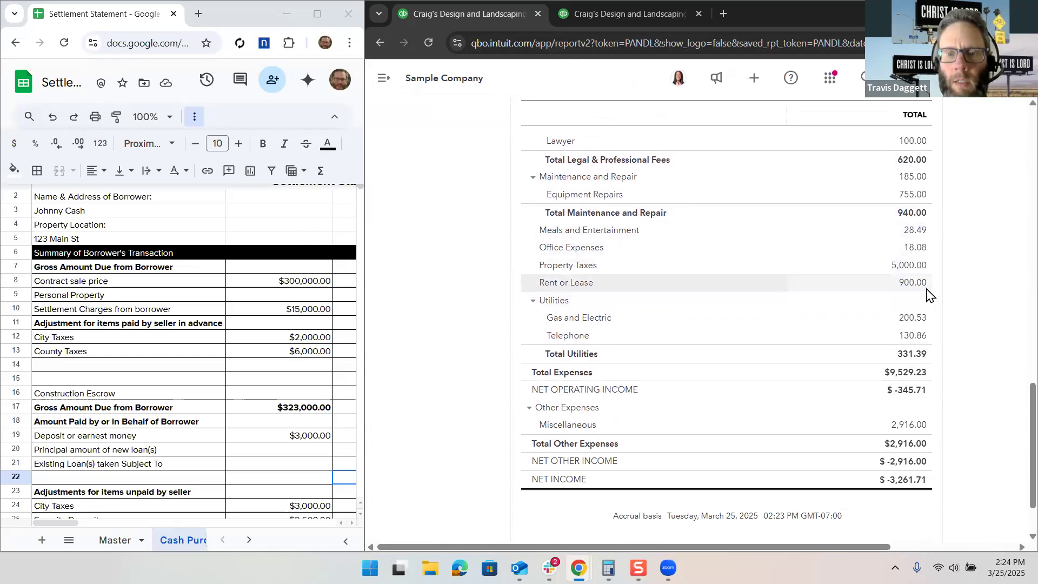
Step: Compare the Profit and Loss amounts with the city taxes, county taxes and prorated rent on the settlement statement
scroll(643, 290, up, 10)
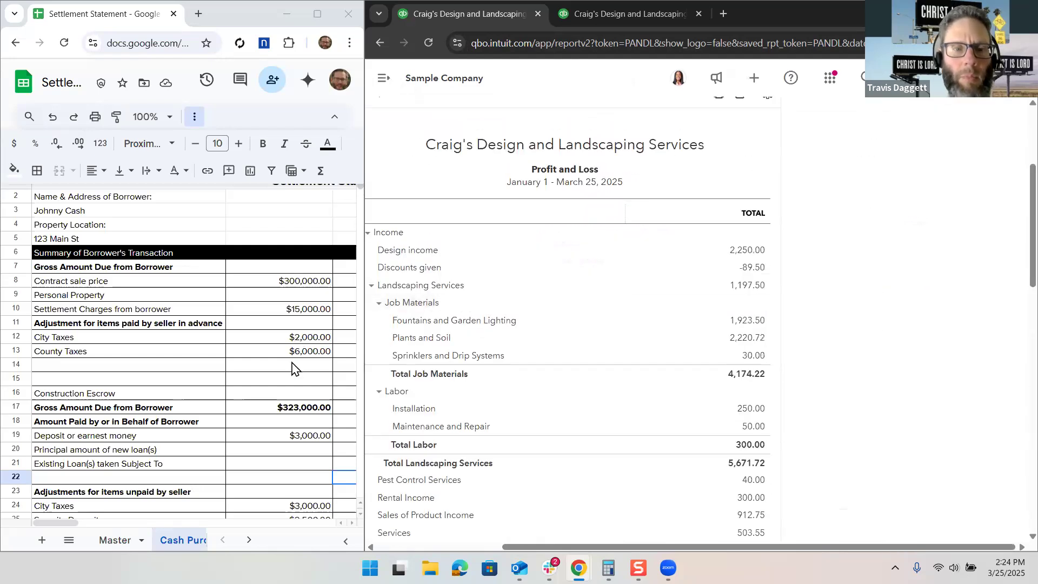
scroll(291, 369, down, 5)
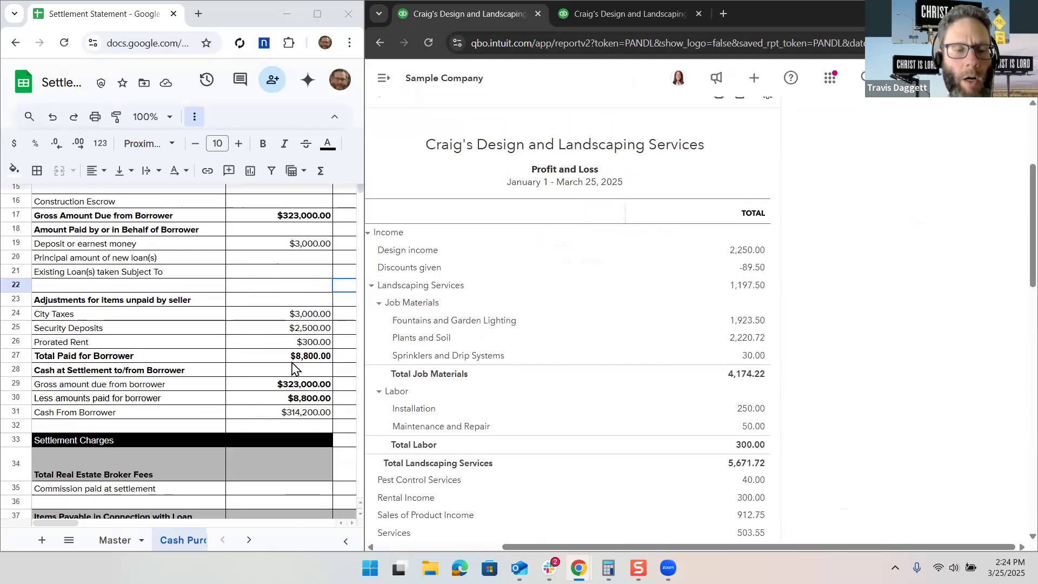
scroll(292, 370, up, 5)
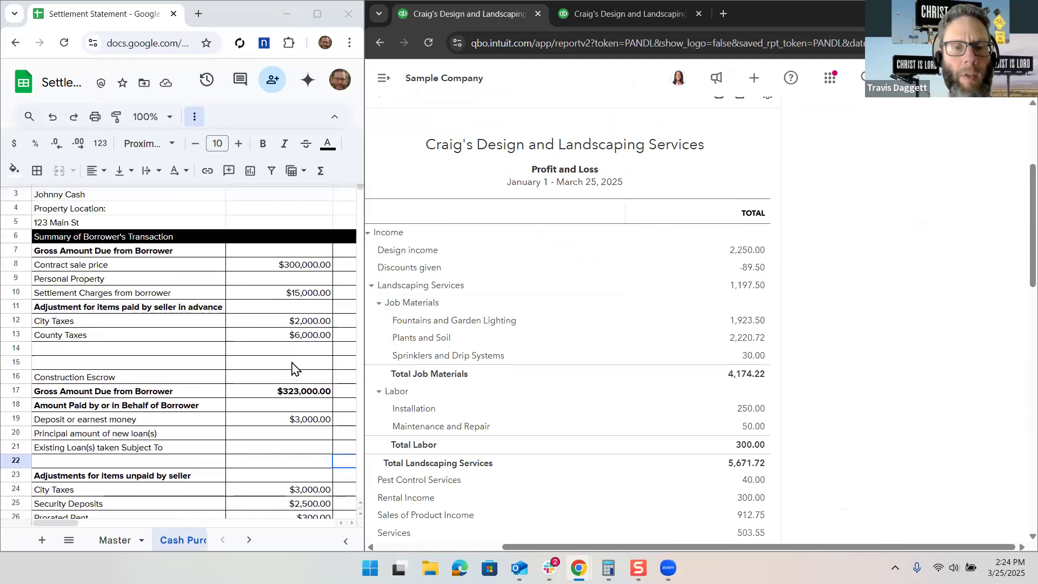